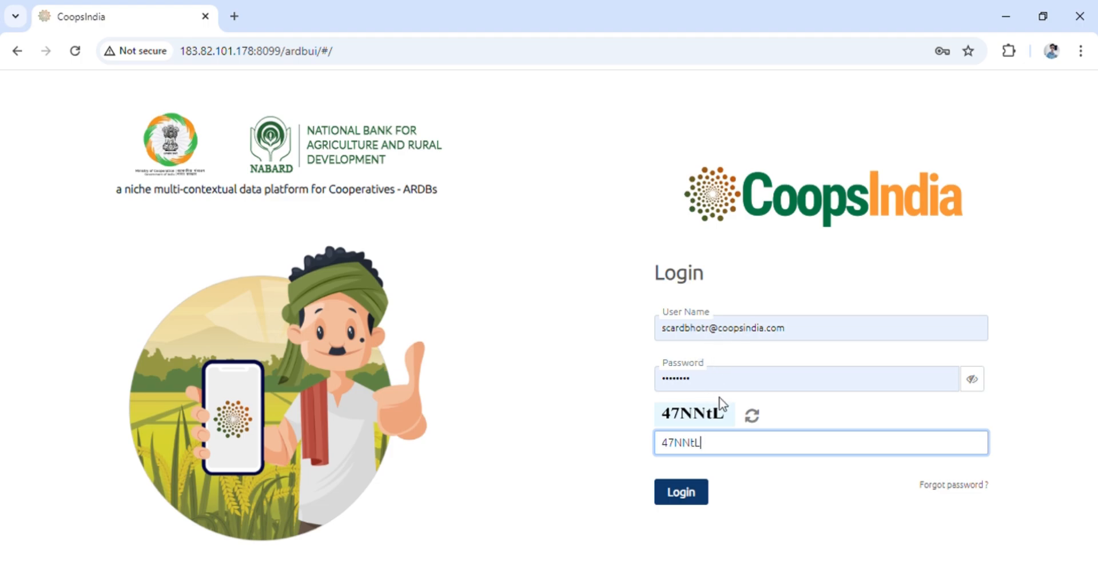
Log in to the portal and open the FHR form
left_click(707, 502)
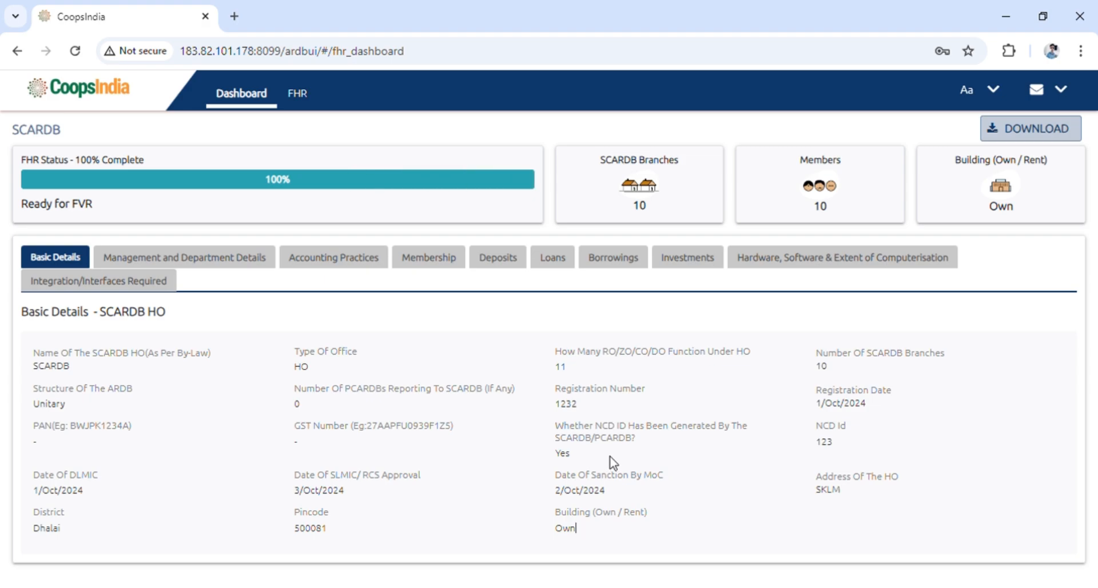
left_click(300, 91)
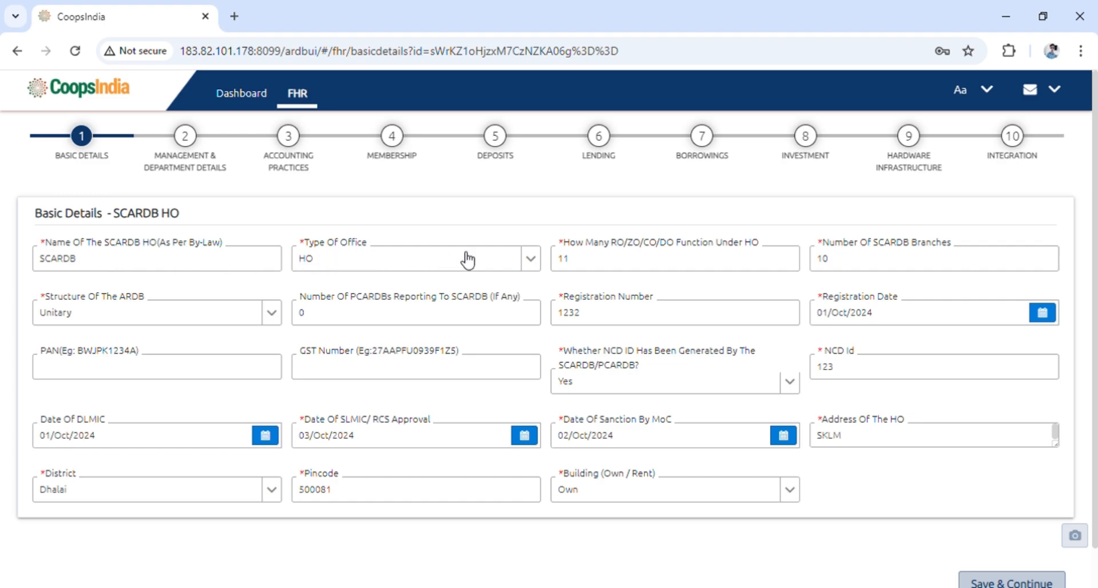
Review the options of the Type Of Office and Structure Of The ARDB dropdowns in Basic Details
double_click(536, 263)
left_click(531, 260)
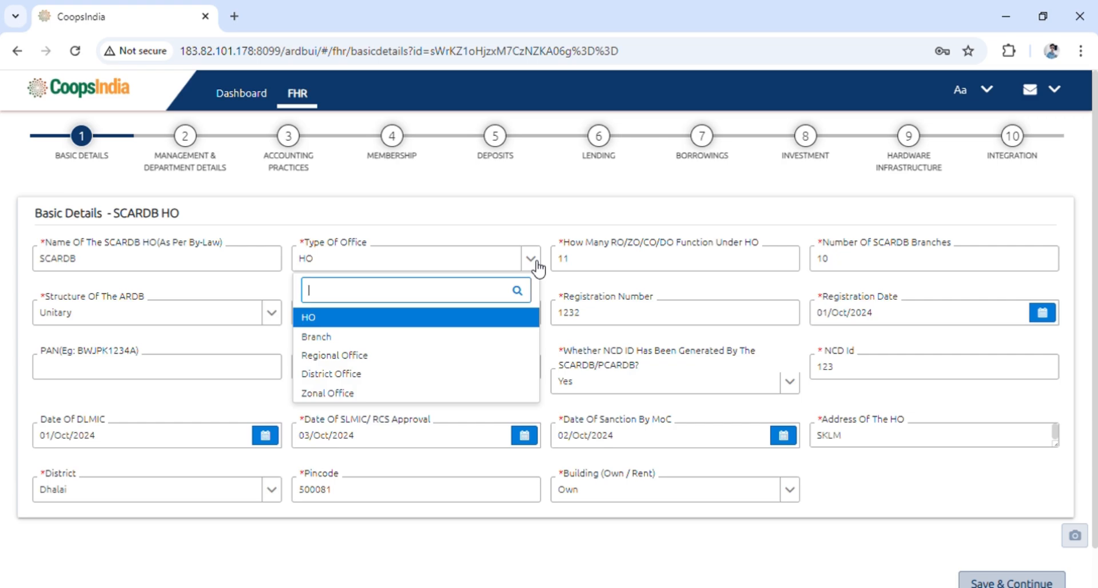
left_click(536, 231)
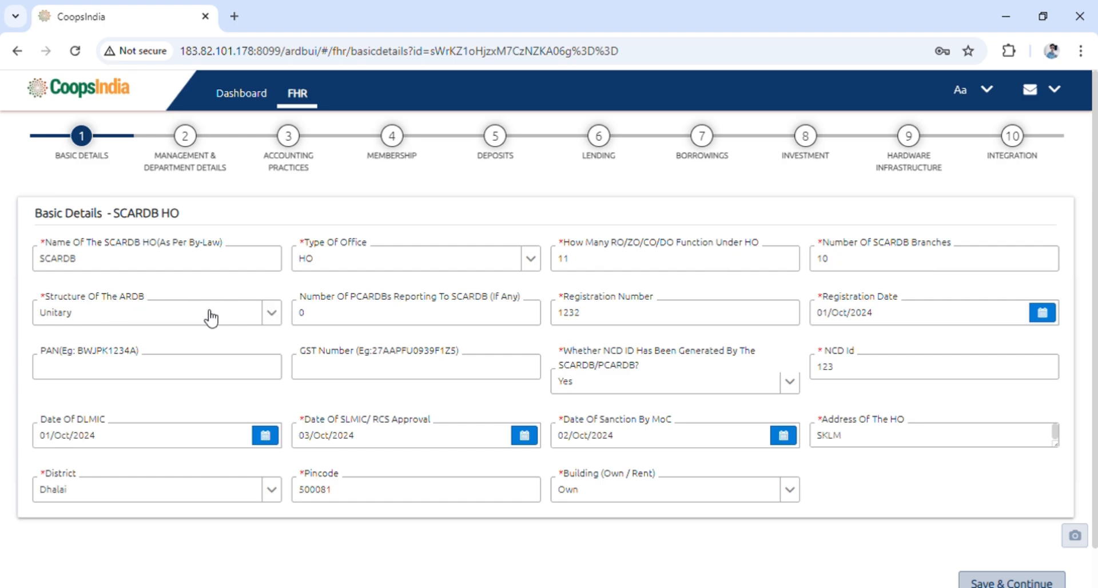
left_click(273, 313)
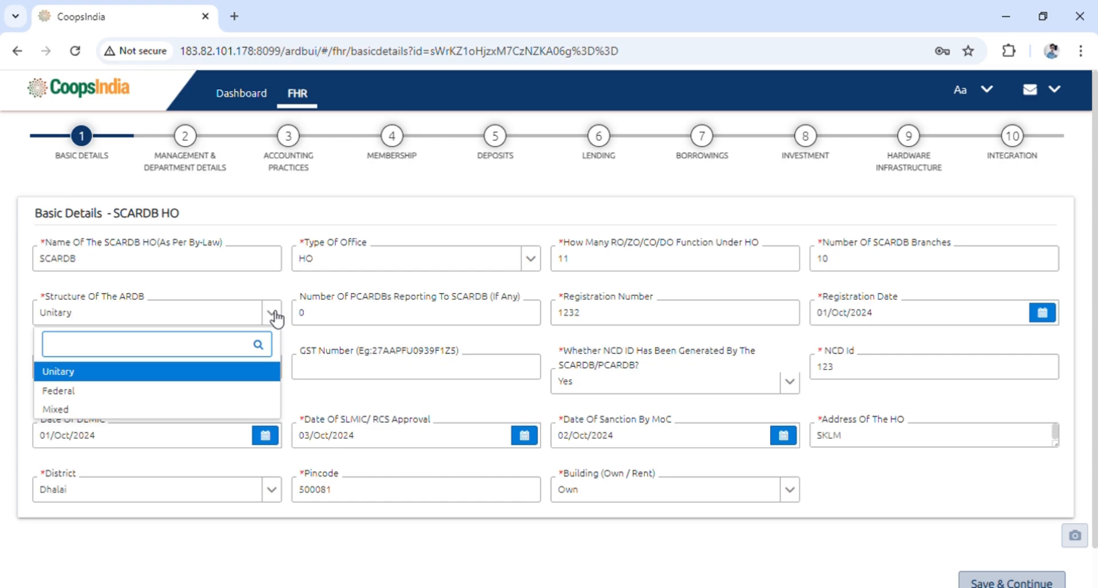
left_click(272, 292)
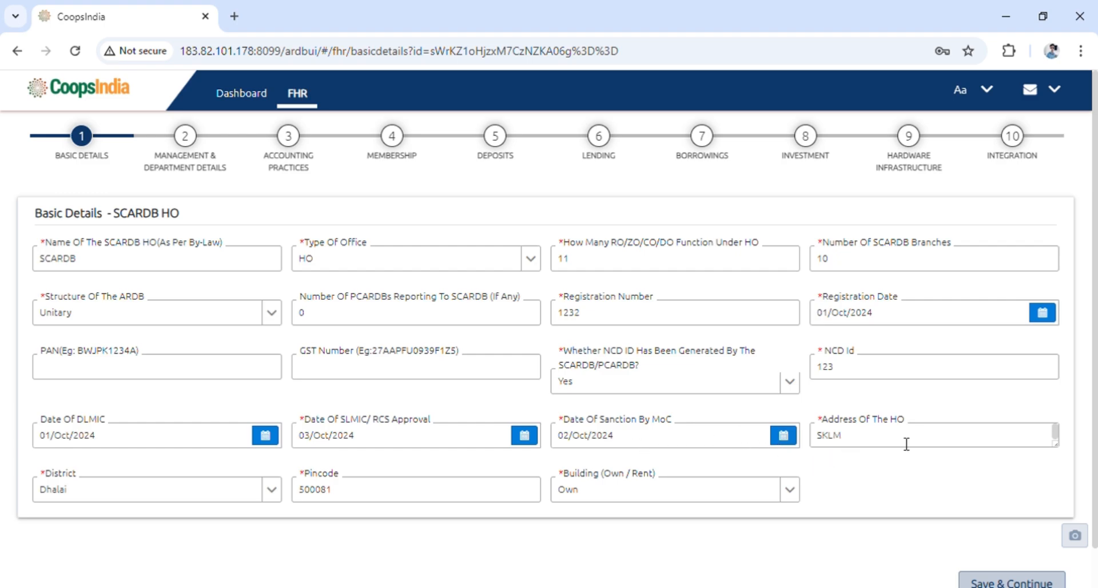
Inspect the address field and the Building (Own / Rent) options
double_click(875, 443)
left_click(924, 466)
left_click(795, 501)
left_click(794, 501)
left_click(795, 502)
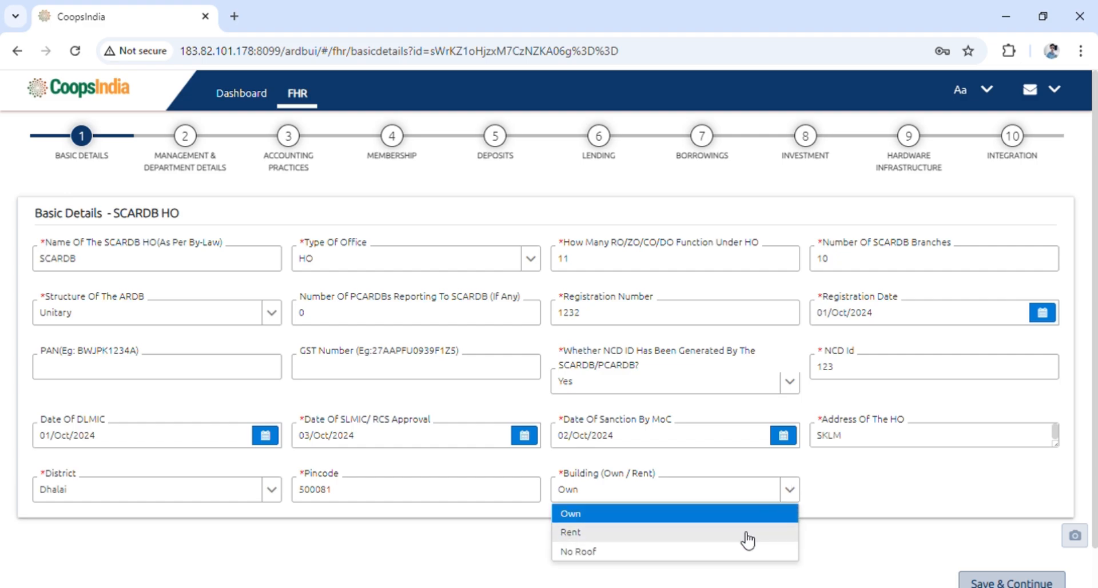
left_click(851, 505)
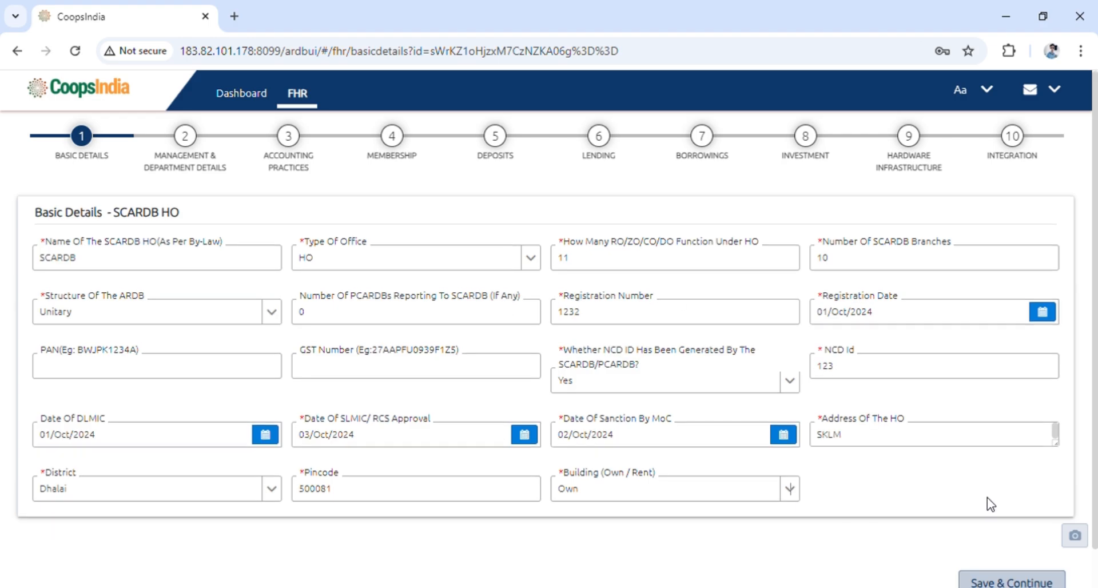
Save the Basic Details and continue to Management & Department Details
scroll(991, 506, "down", 1)
scroll(991, 506, "up", 1)
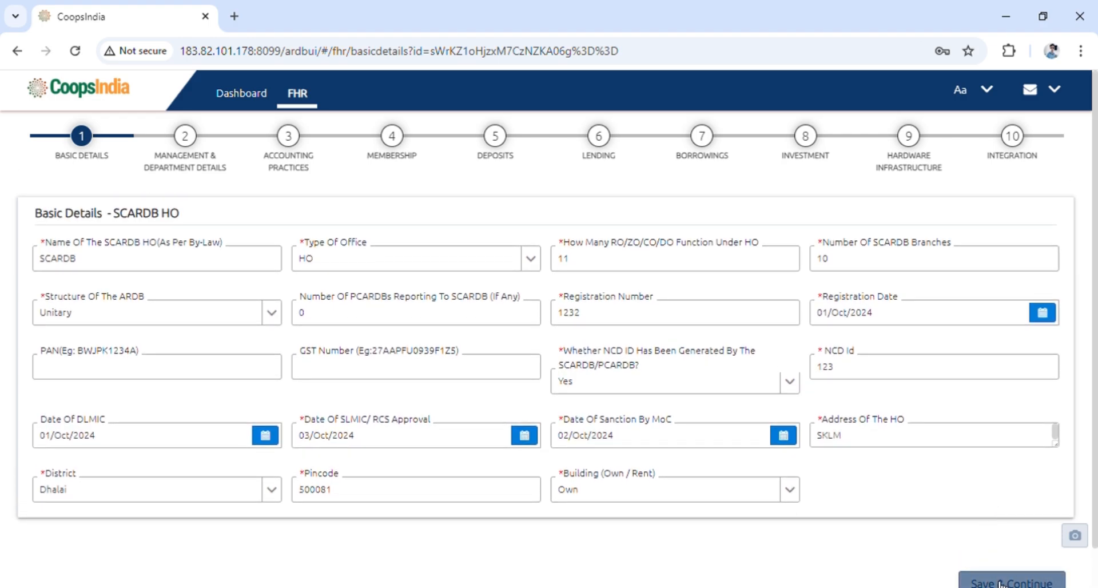
scroll(1004, 581, "down", 1)
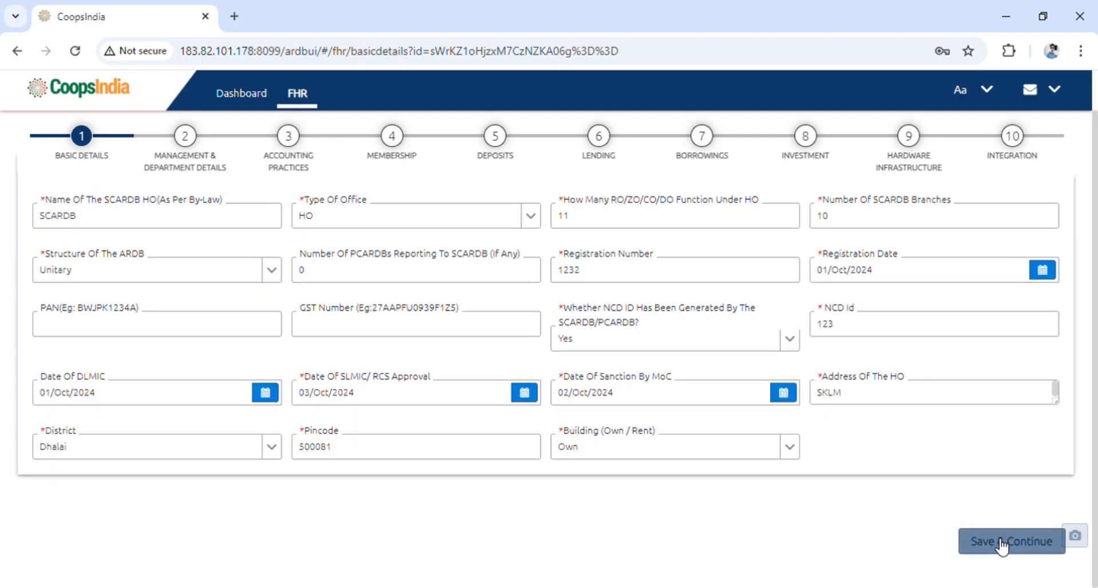
left_click(987, 550)
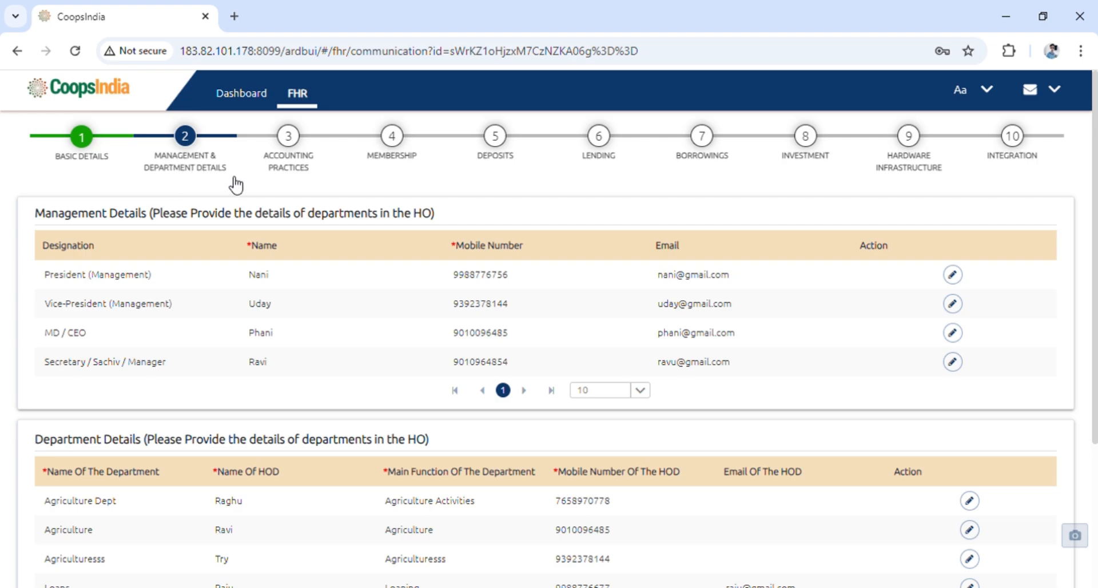
Review the management details and department details tables
scroll(143, 212, "down", 1)
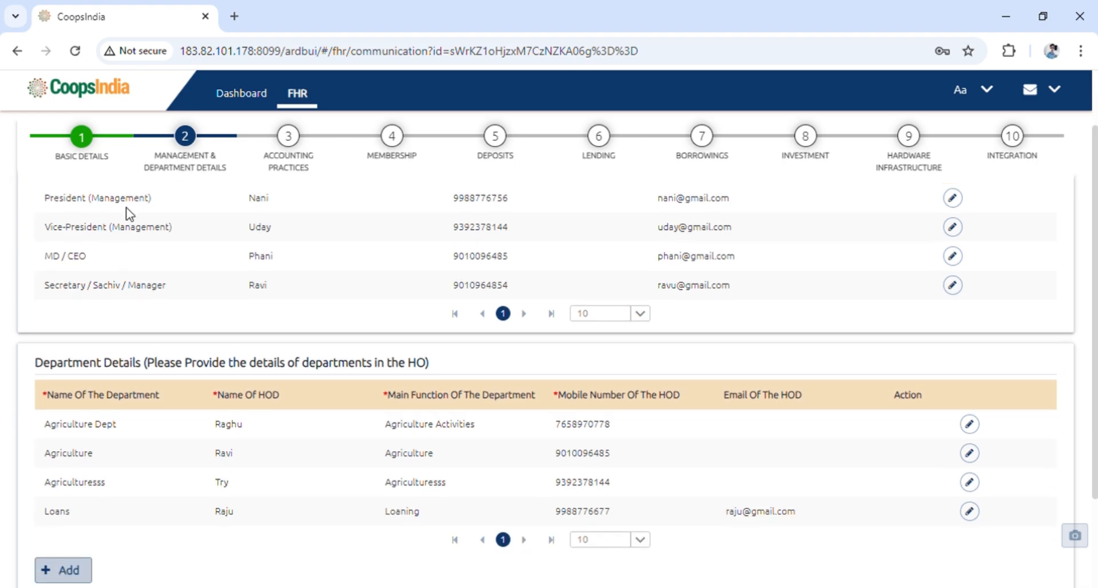
scroll(127, 210, "up", 1)
scroll(127, 211, "up", 1)
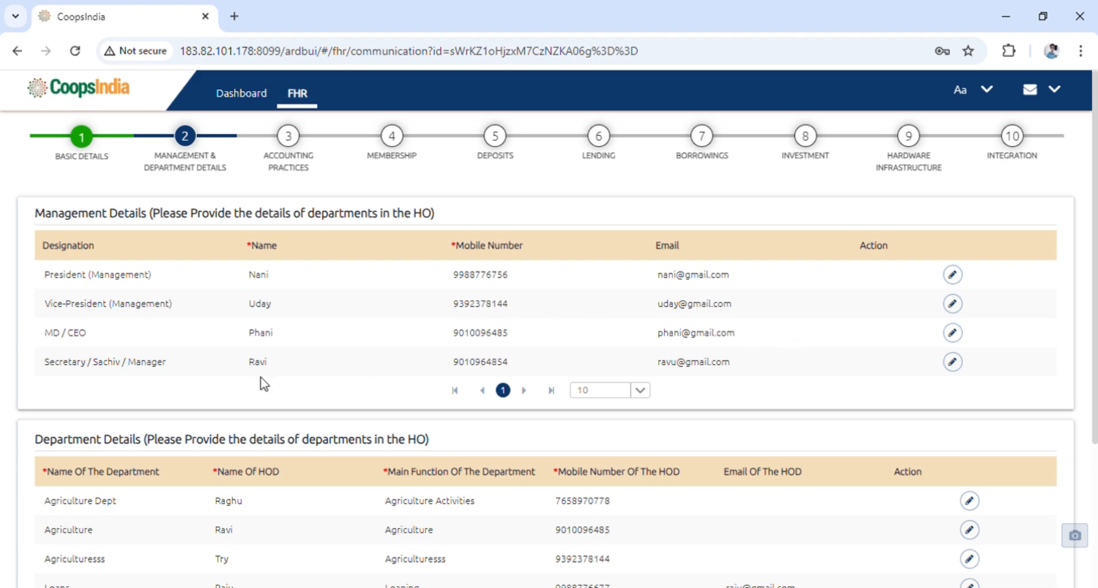
scroll(81, 362, "down", 3)
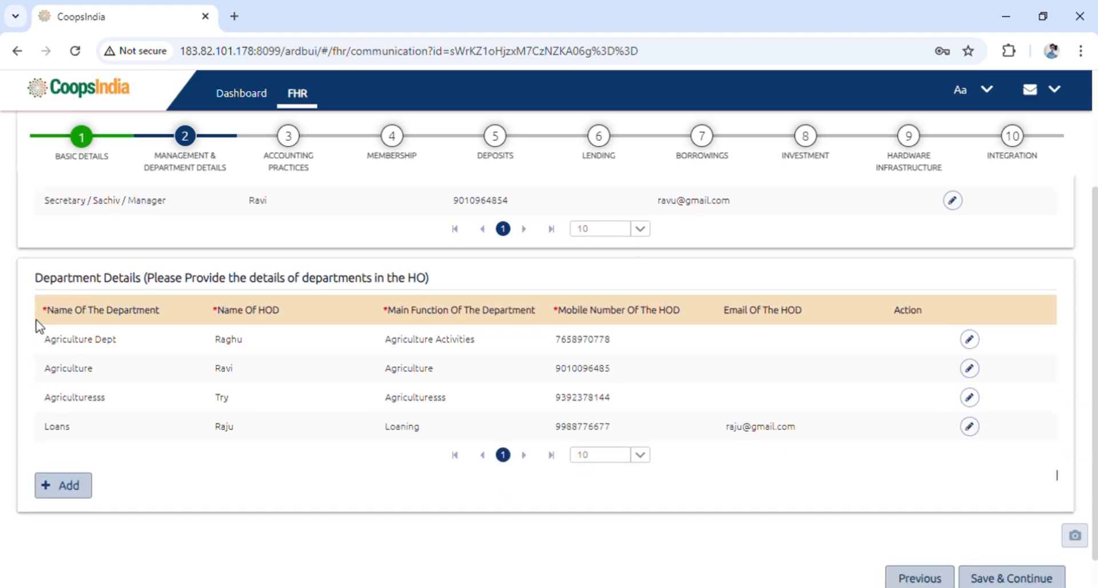
Open the Agriculture Dept row of the department details table for editing and save it
left_click(74, 488)
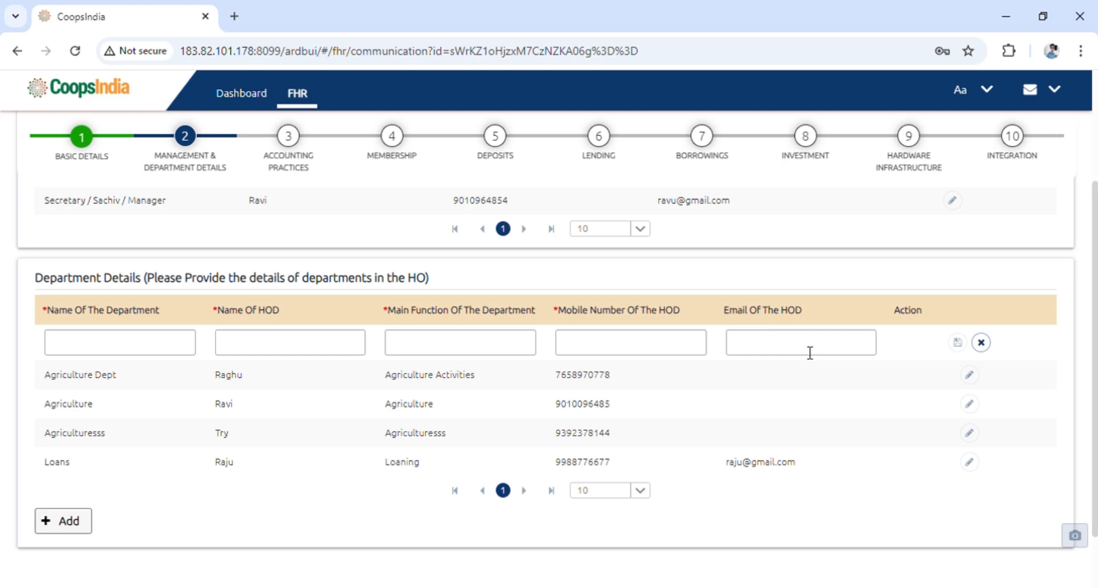
left_click(981, 342)
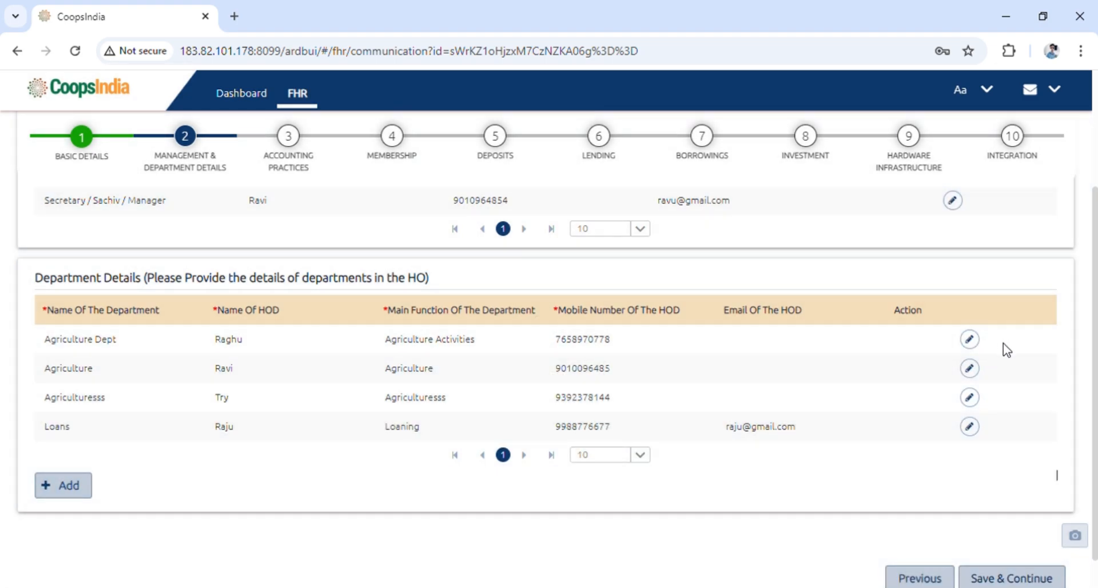
left_click(970, 346)
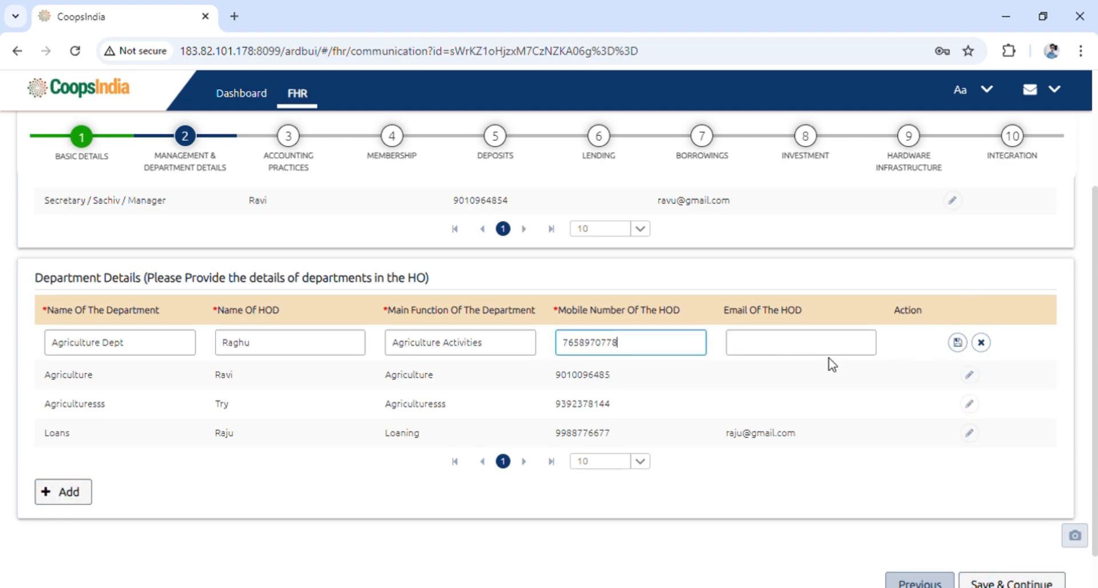
left_click(956, 345)
Move on to the Accounting Practices step of the form
scroll(781, 396, "up", 3)
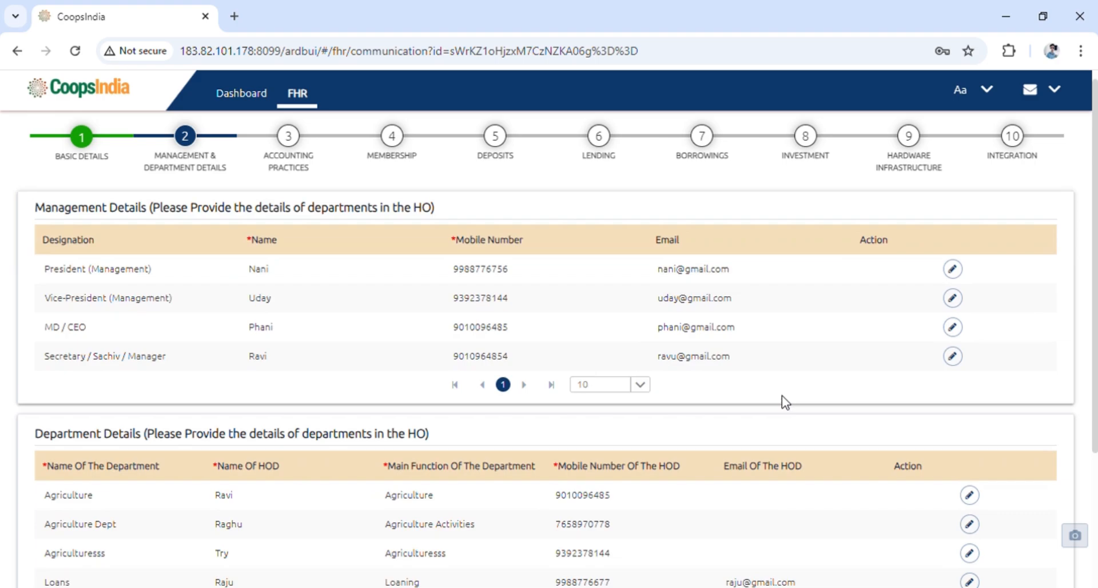
scroll(697, 404, "down", 3)
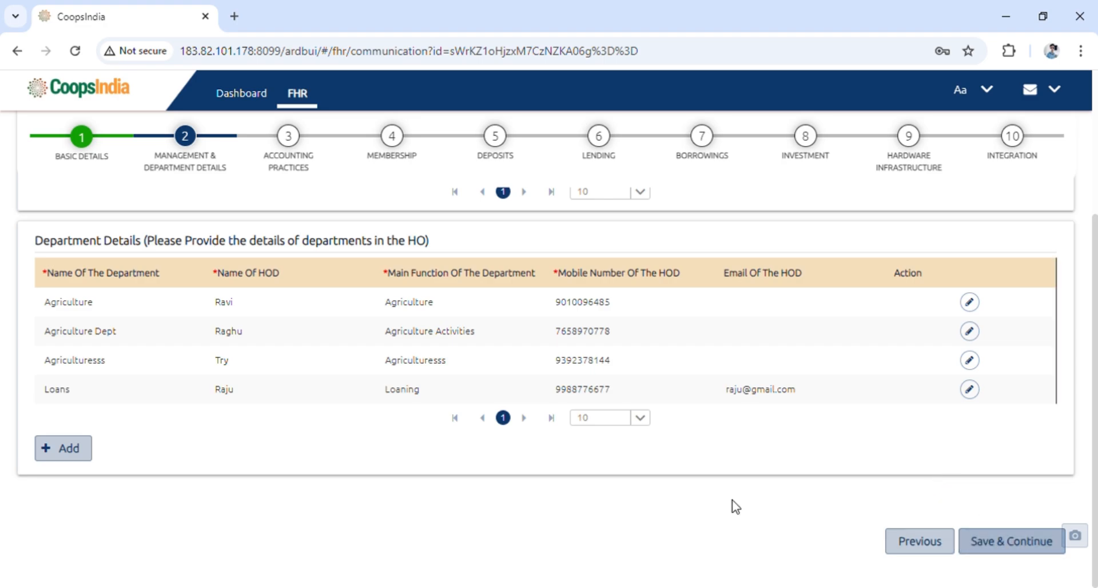
scroll(295, 441, "up", 3)
left_click(296, 146)
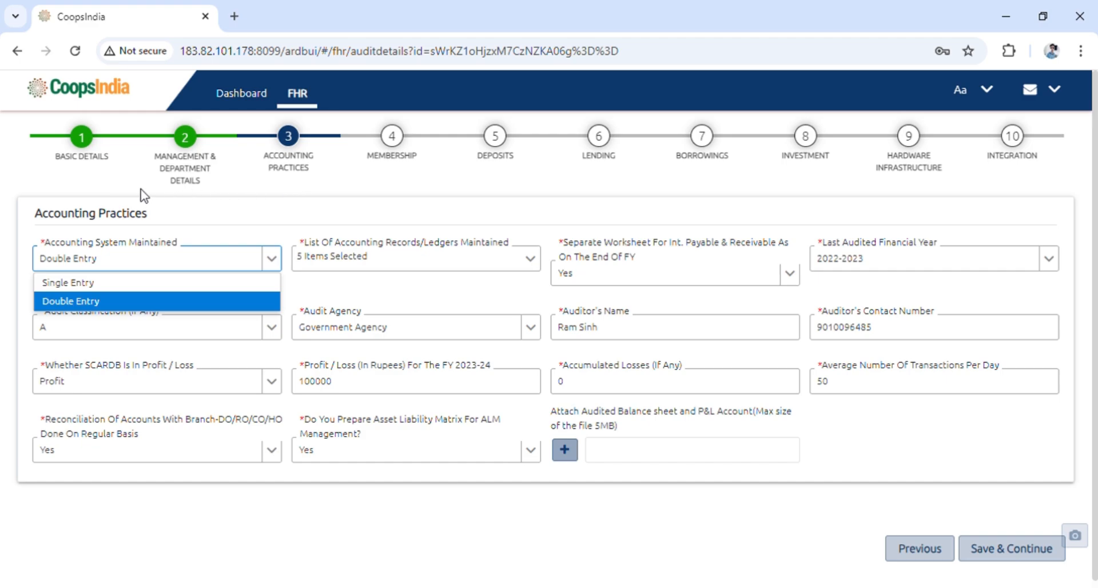
Review the Accounting System Maintained options and the list of accounting records and ledgers maintained
left_click(212, 211)
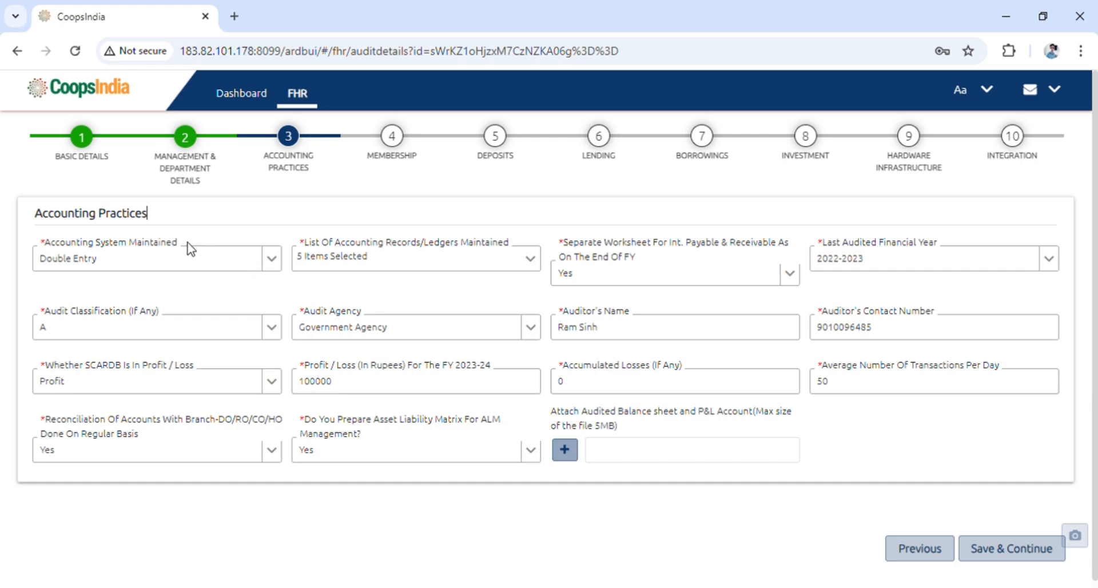
left_click(272, 260)
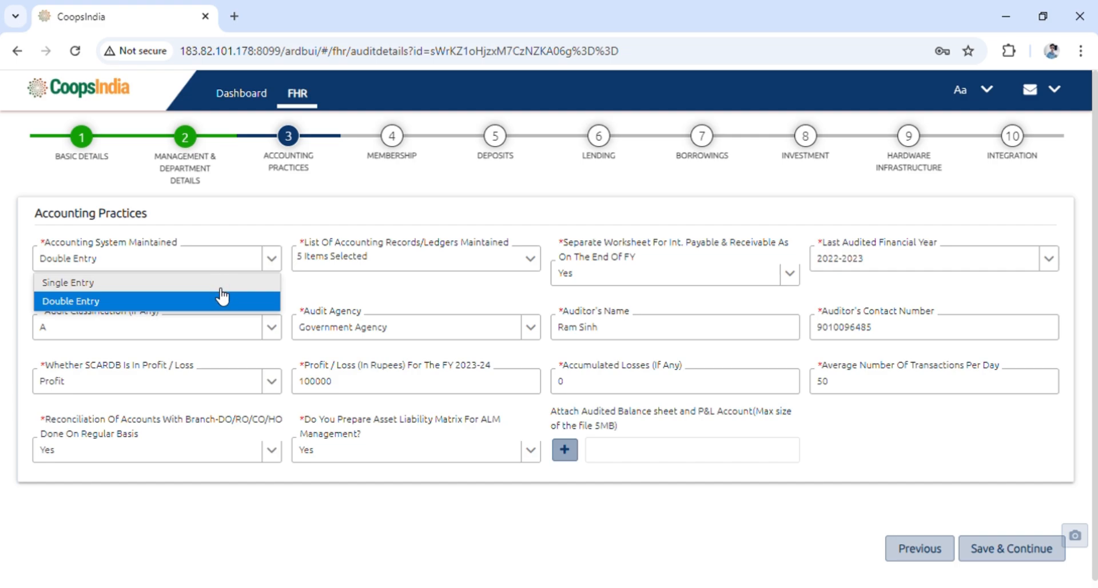
left_click(268, 259)
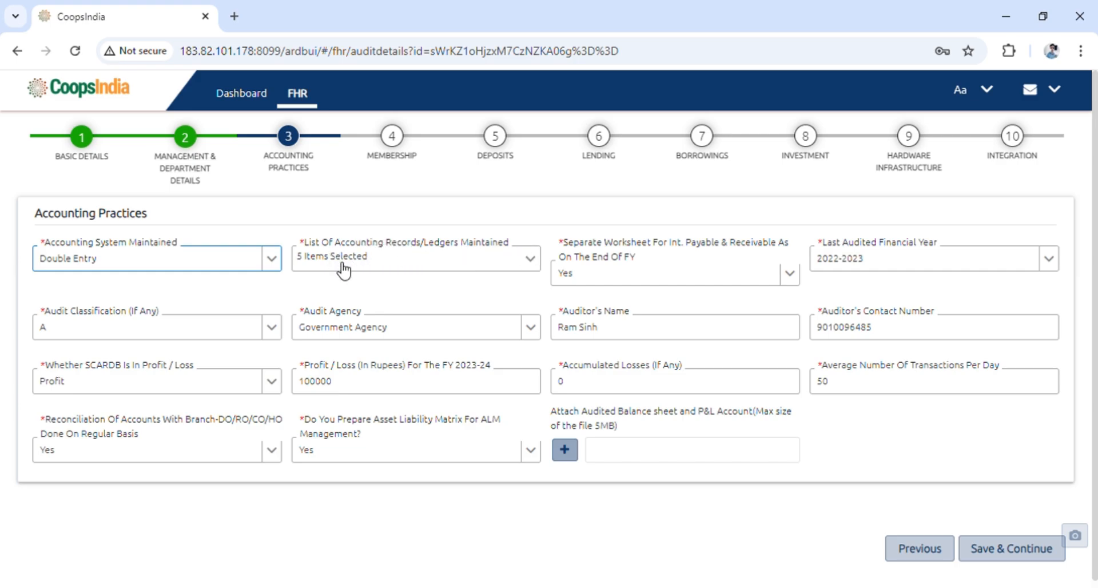
left_click(531, 261)
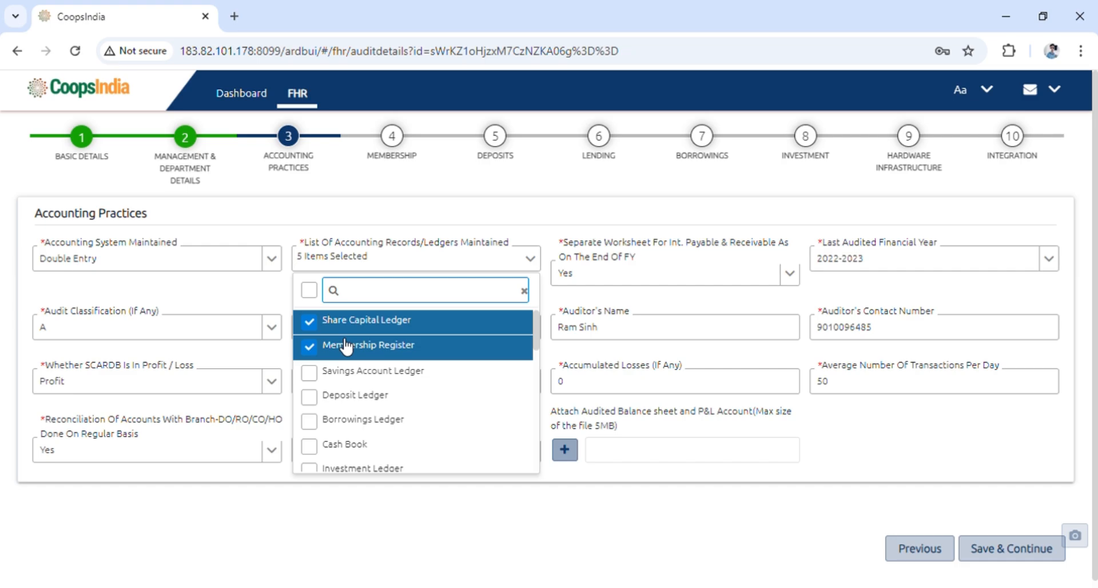
scroll(377, 414, "down", 1)
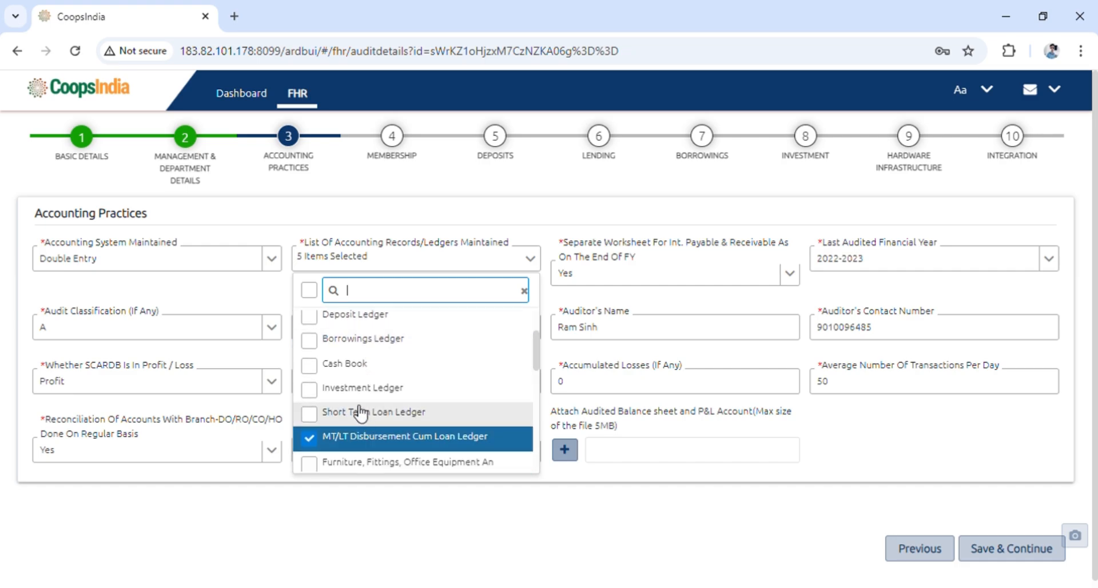
scroll(360, 413, "down", 4)
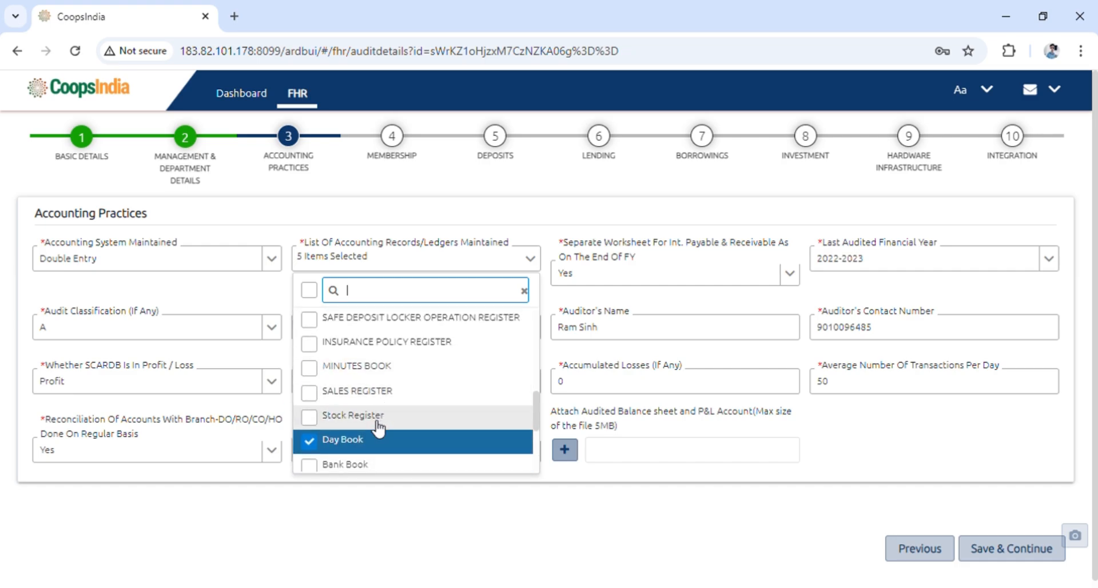
scroll(378, 426, "down", 3)
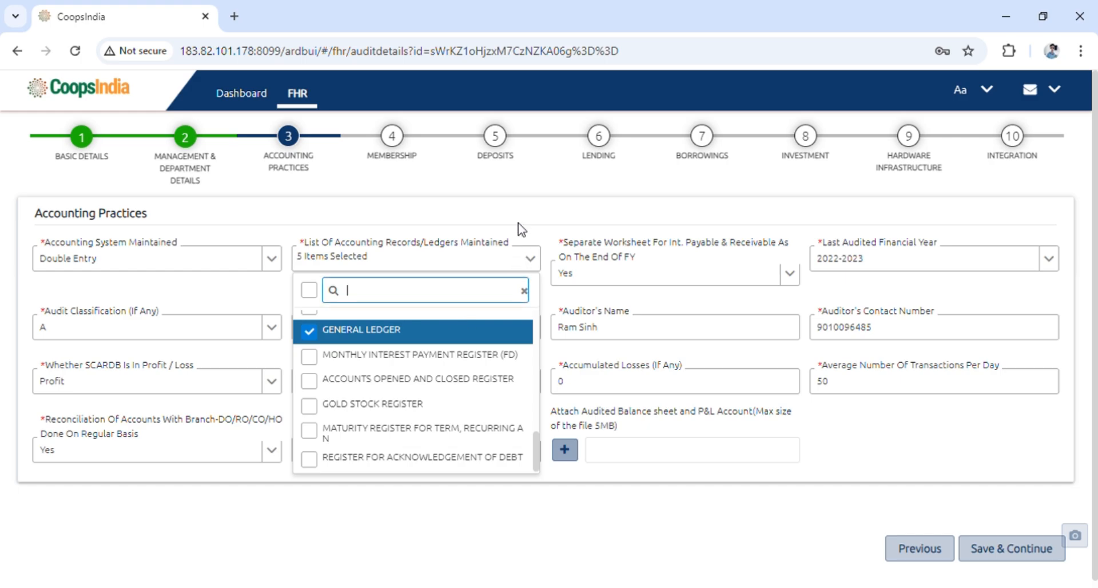
left_click(561, 182)
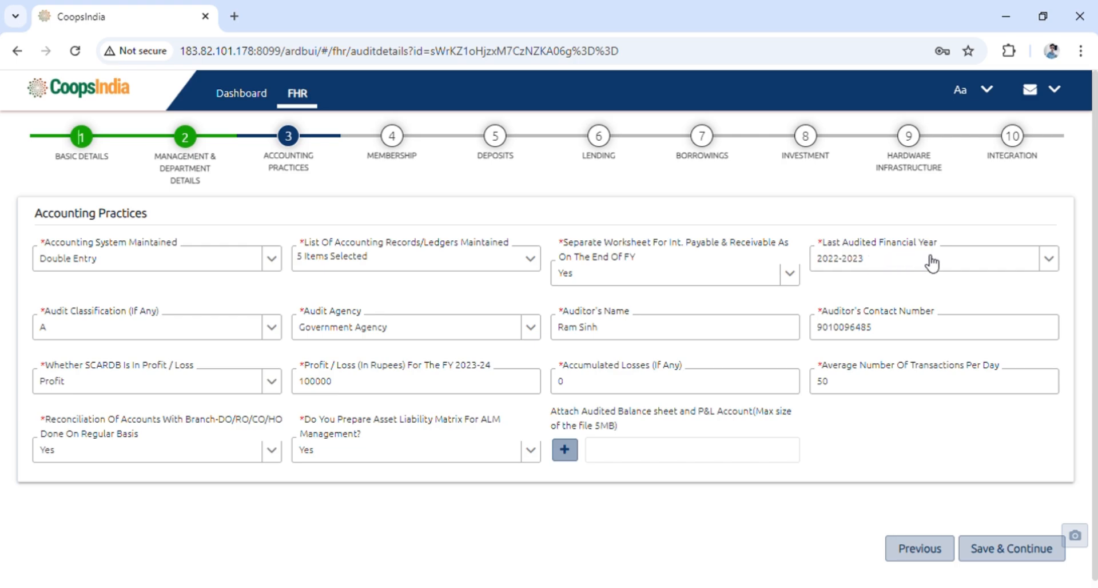
Review the options for last audited financial year, audit classification, audit agency and SCARDB profit/loss status
left_click(1055, 268)
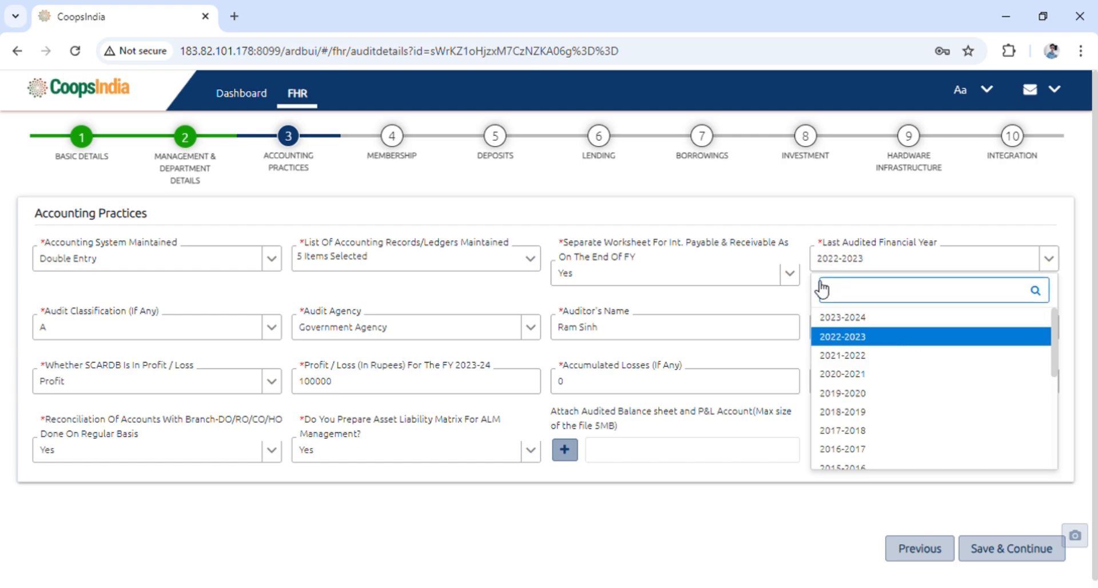
left_click(807, 298)
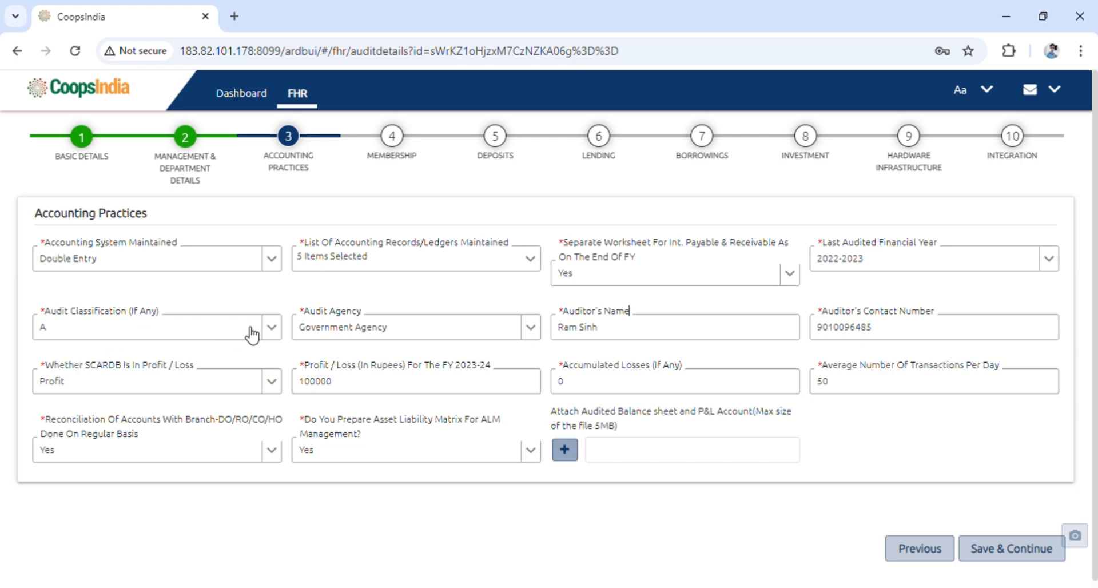
left_click(274, 334)
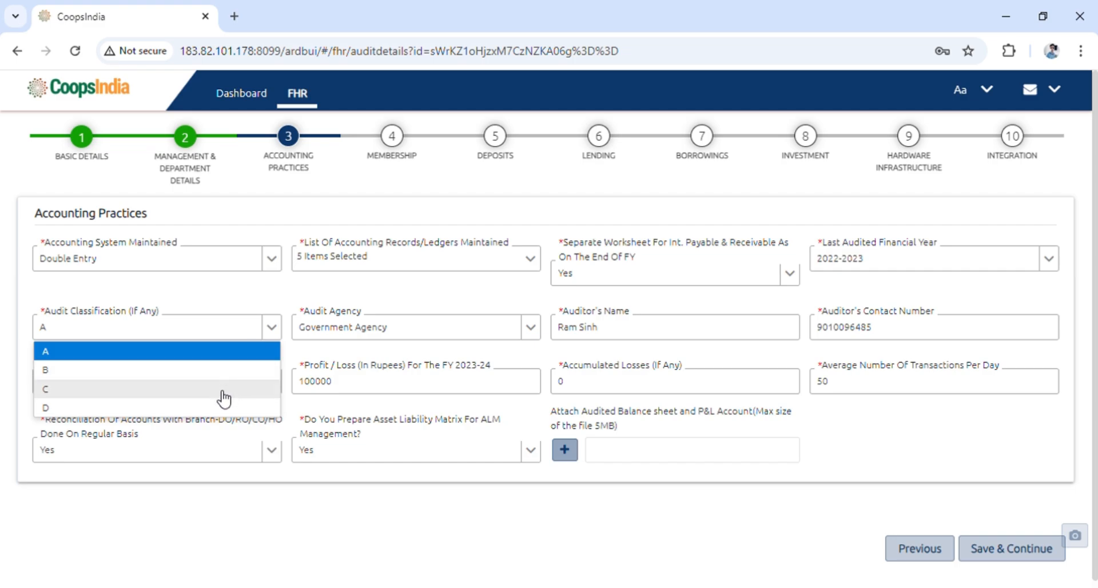
left_click(242, 299)
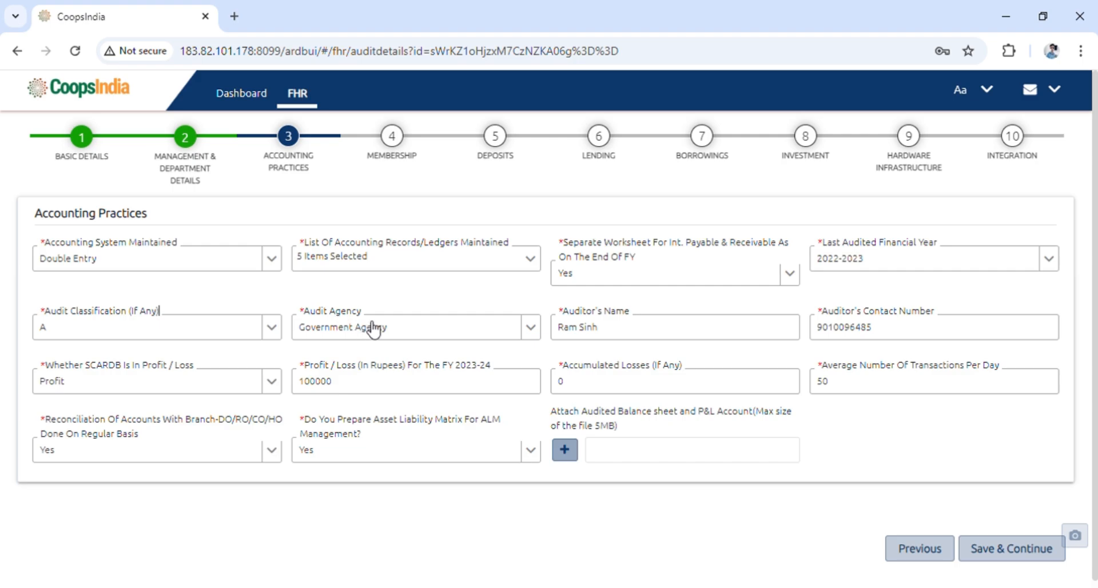
left_click(532, 336)
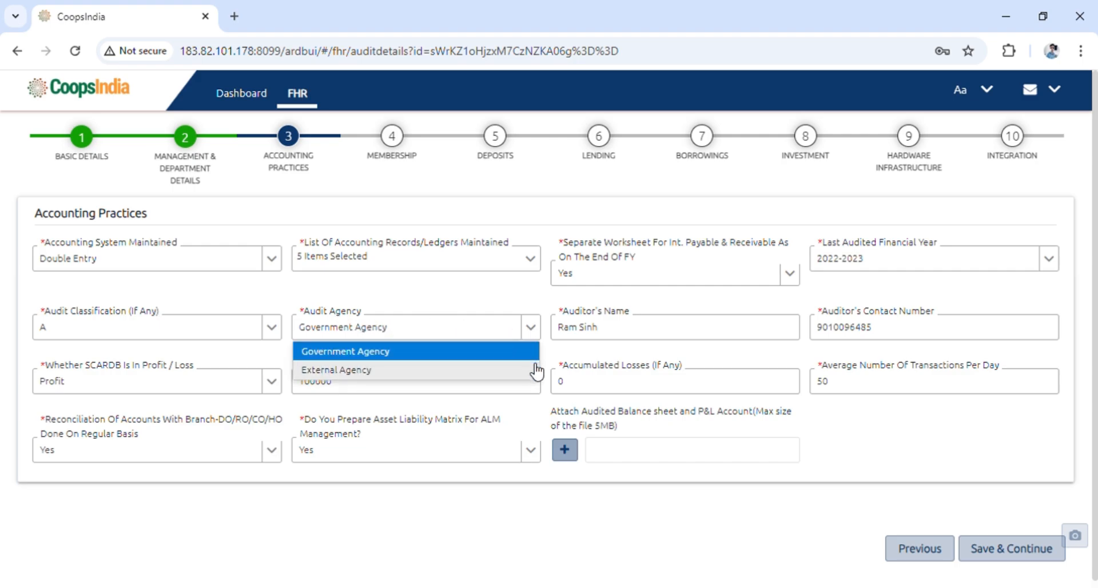
left_click(538, 295)
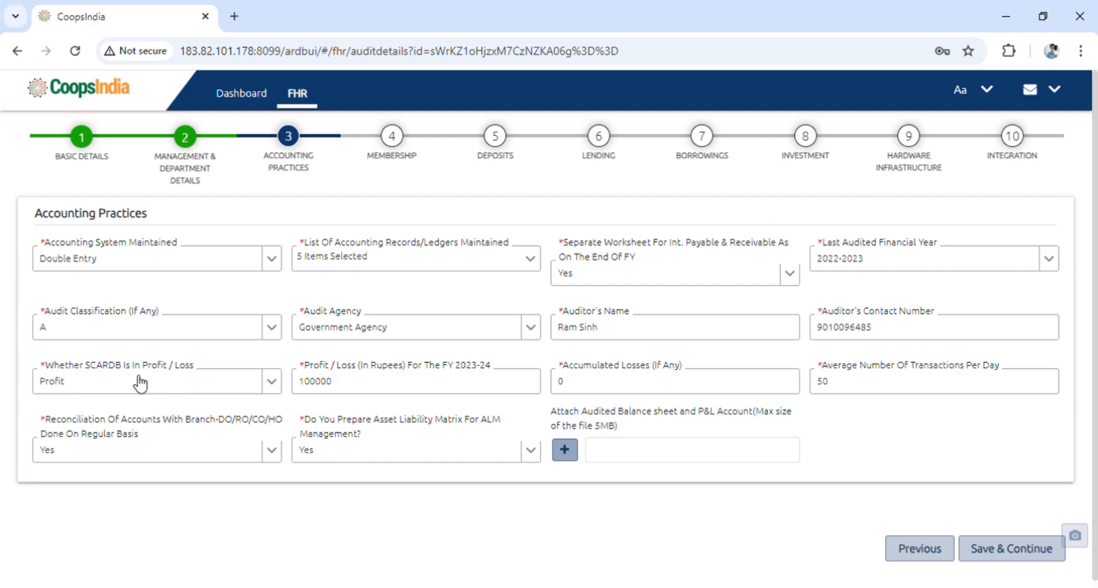
left_click(272, 394)
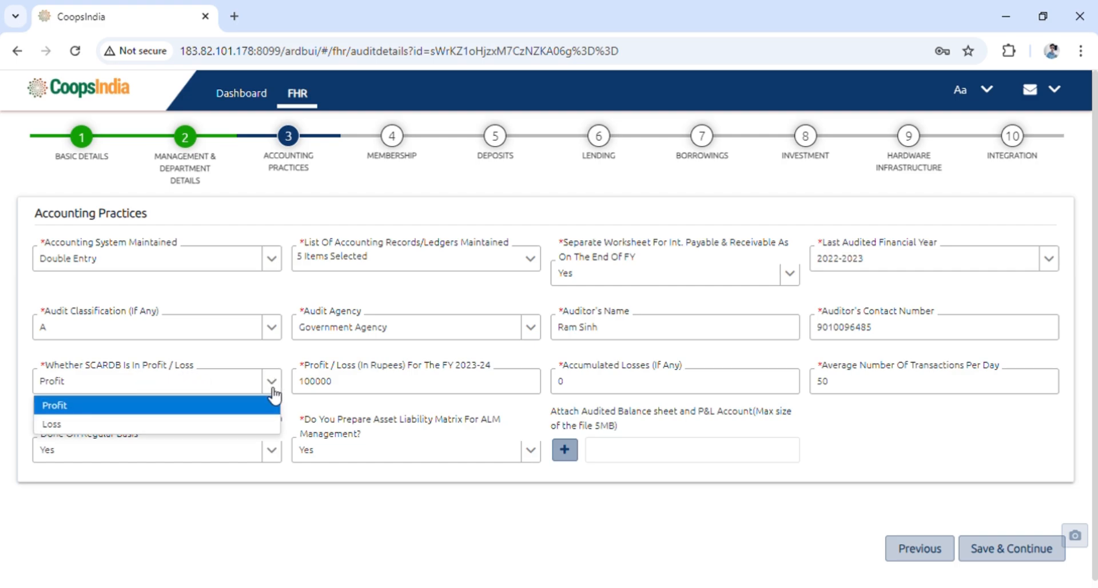
left_click(241, 356)
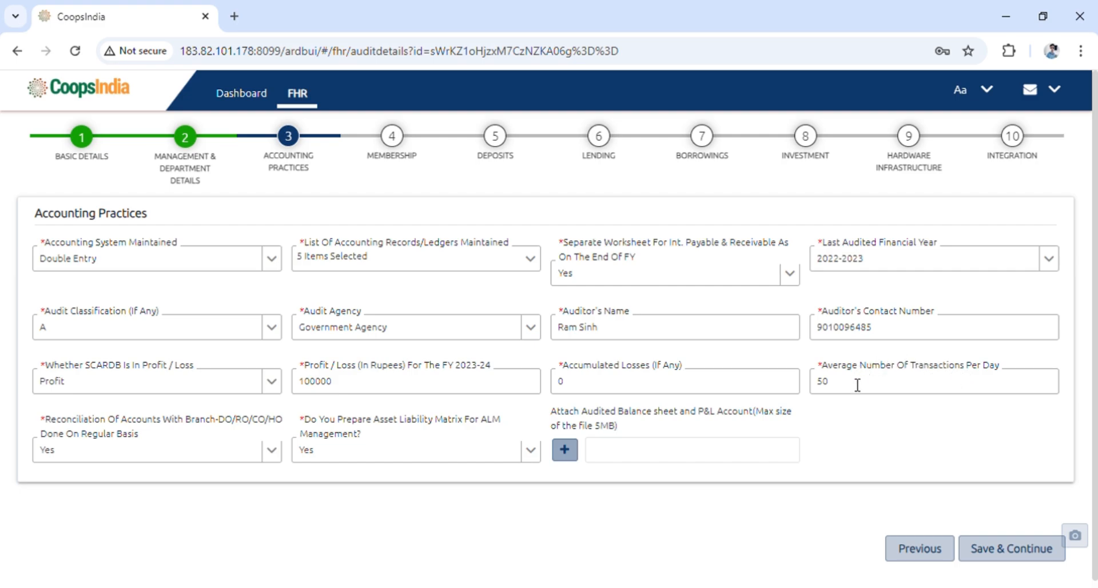
left_click(55, 419)
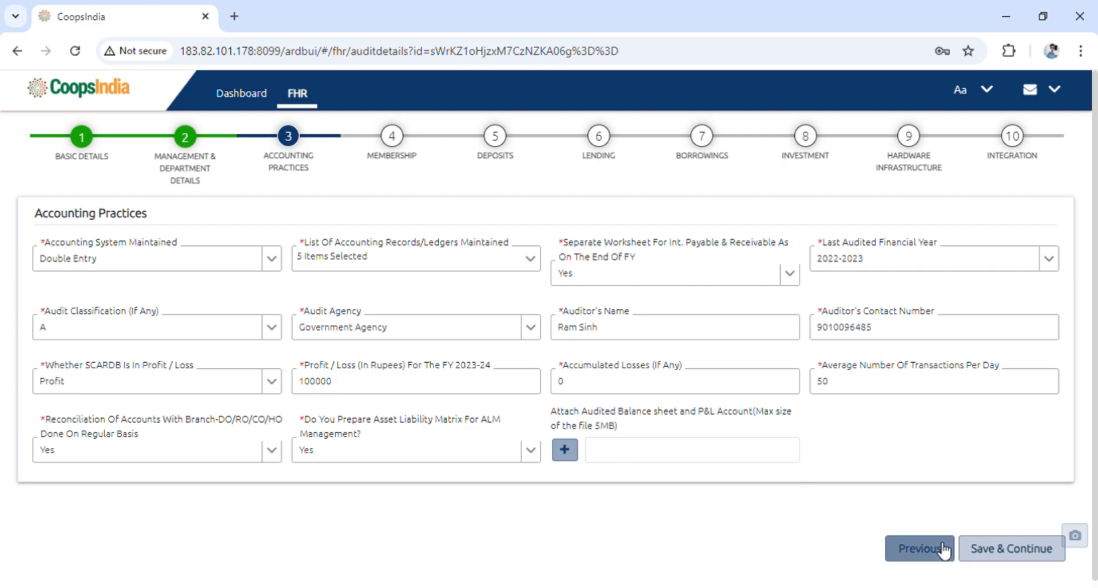
Open the Membership step and review its as-on date and the two member category rows
left_click(393, 145)
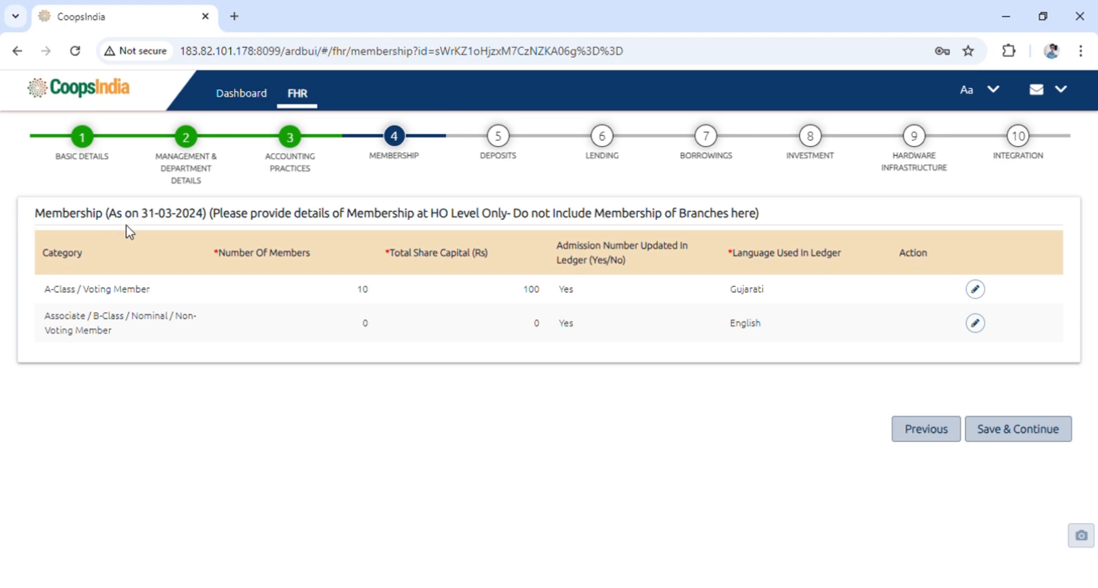
left_click_drag(151, 219, 211, 221)
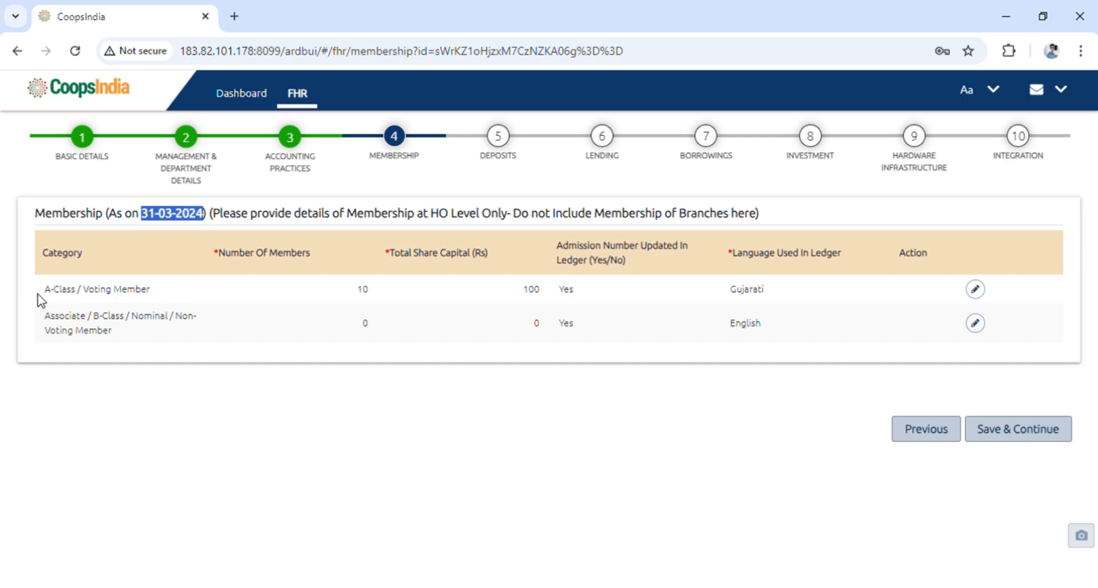
left_click_drag(38, 295, 160, 305)
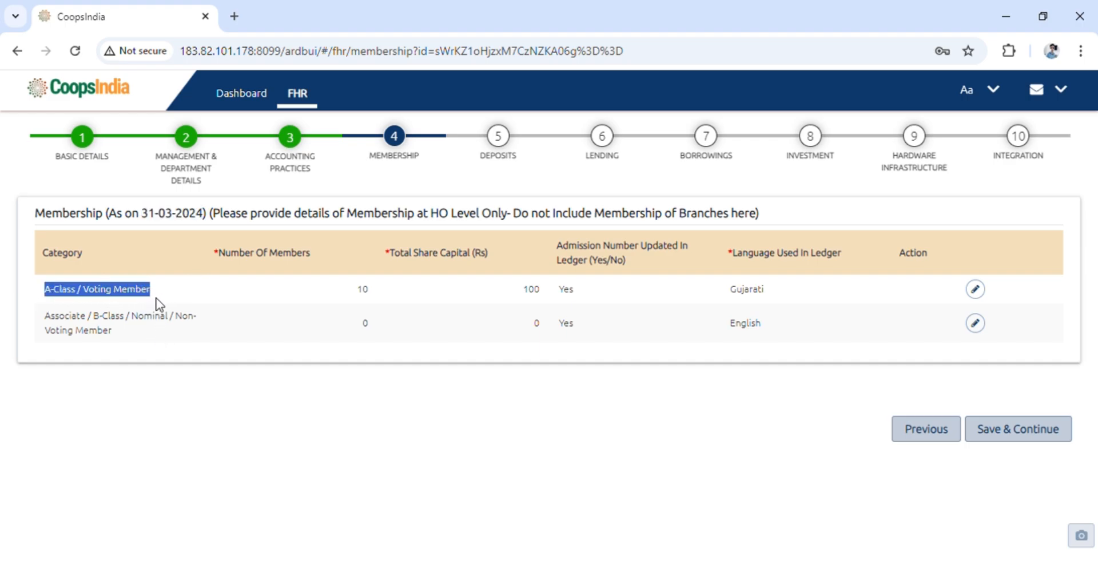
left_click_drag(48, 320, 146, 333)
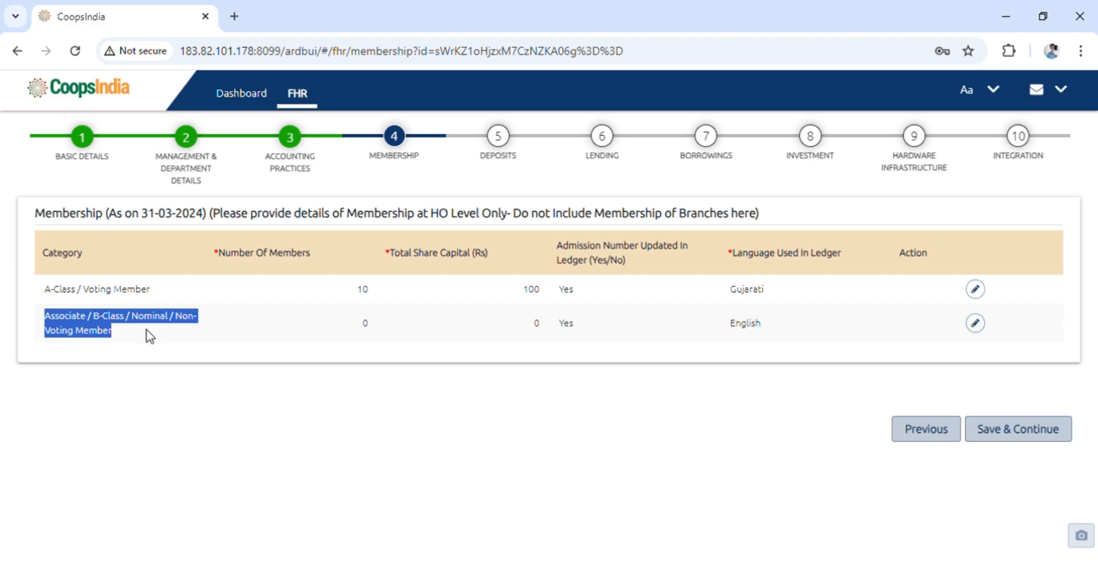
left_click(152, 344)
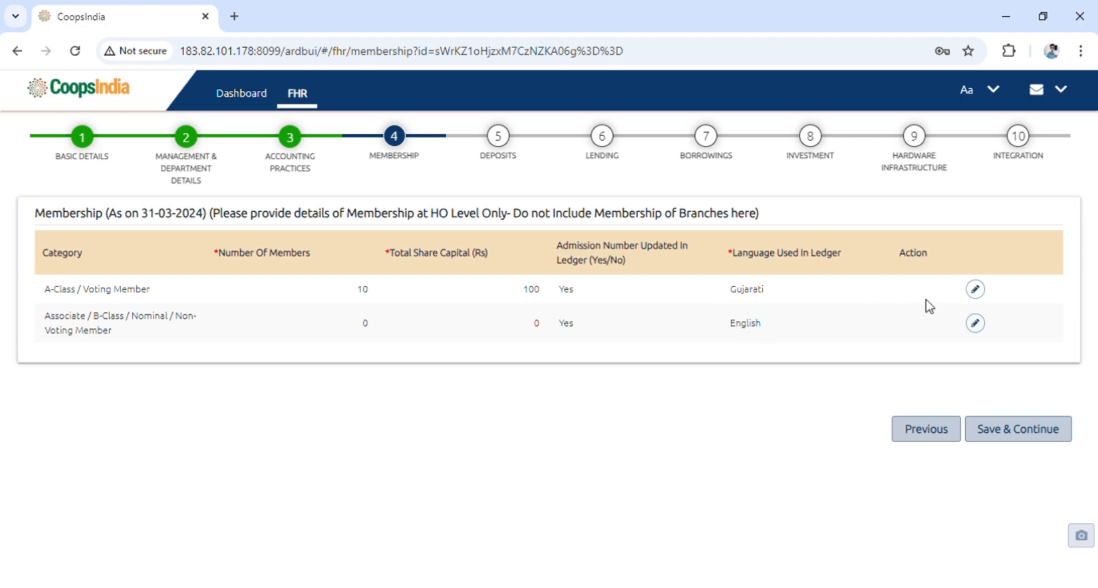
Open the A-Class / Voting Member row for editing, cancel it, and save the Membership step to continue
left_click(977, 290)
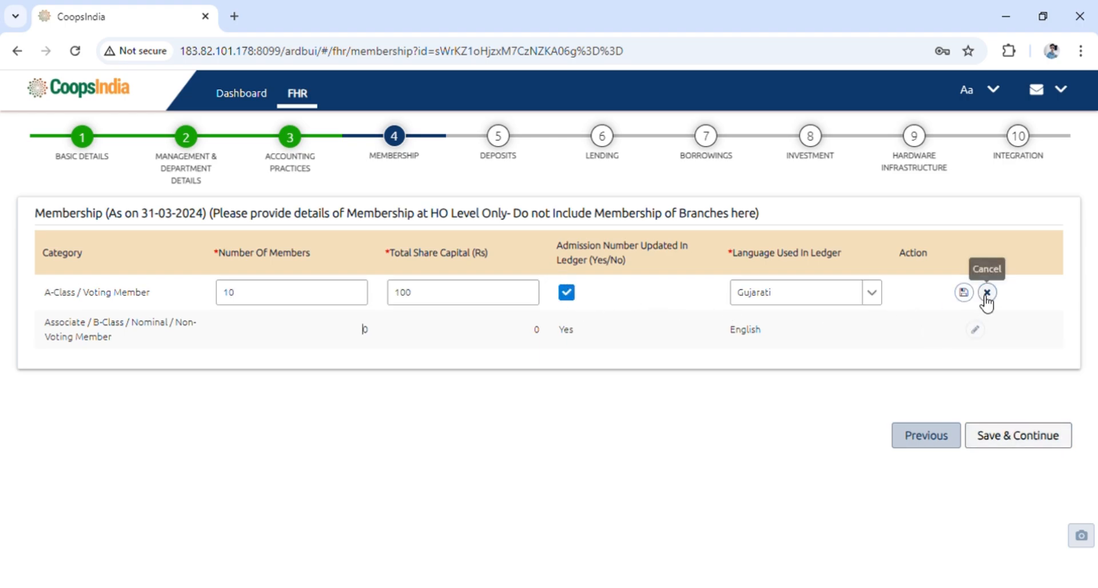
left_click(987, 294)
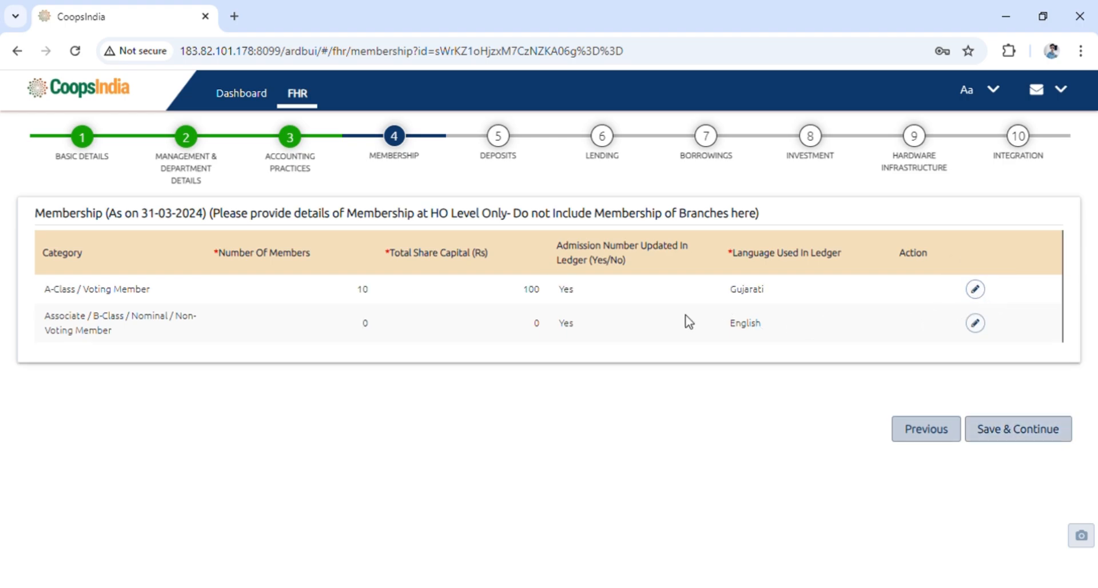
left_click(1022, 440)
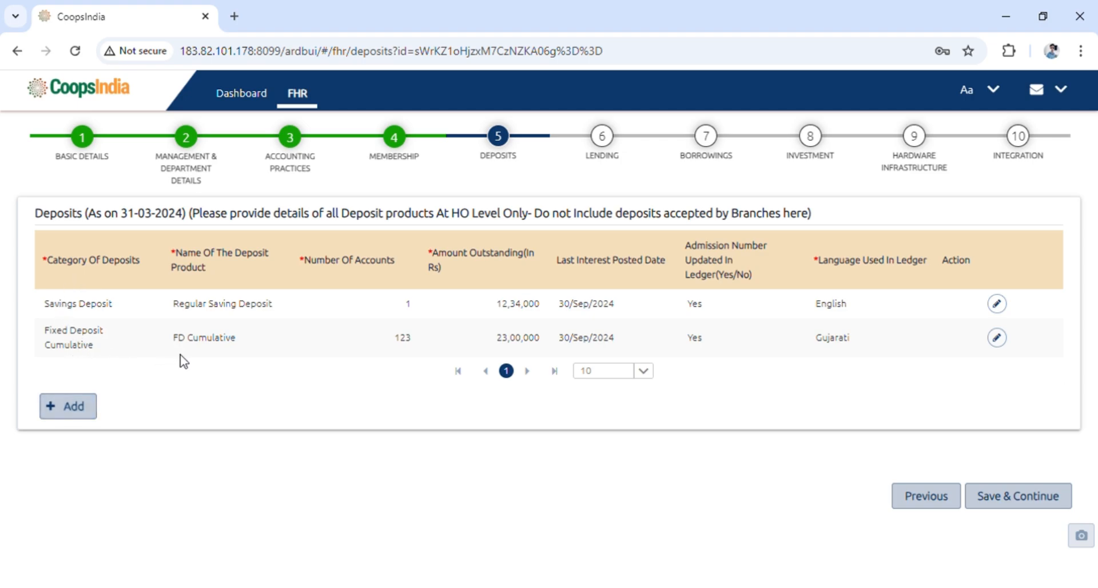
Review the Savings Deposit row's product name, accounts, amount outstanding, posting date and admission number fields
left_click_drag(45, 305, 293, 316)
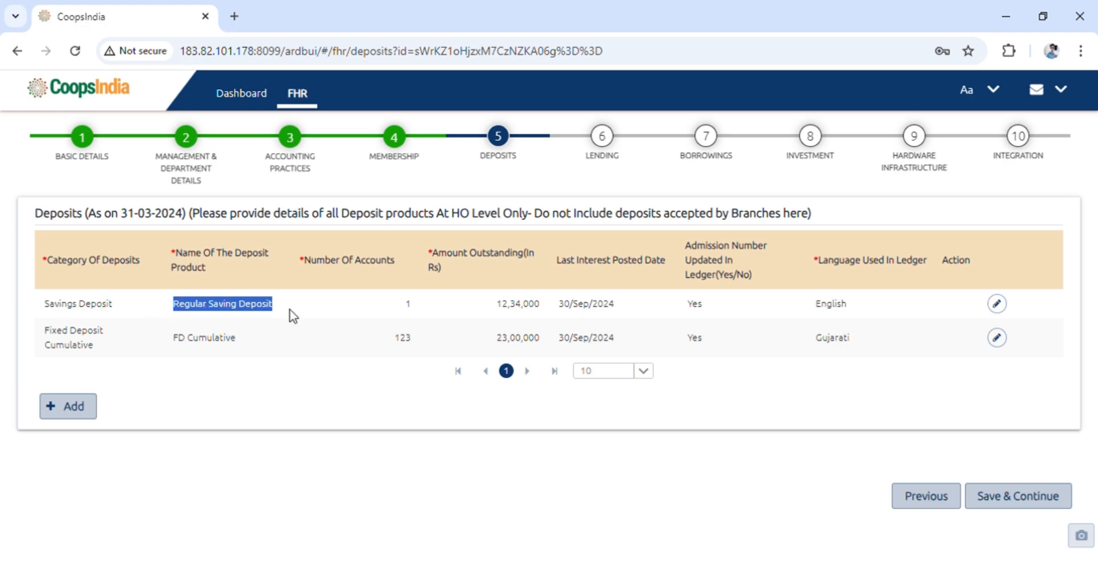
left_click_drag(400, 305, 411, 309)
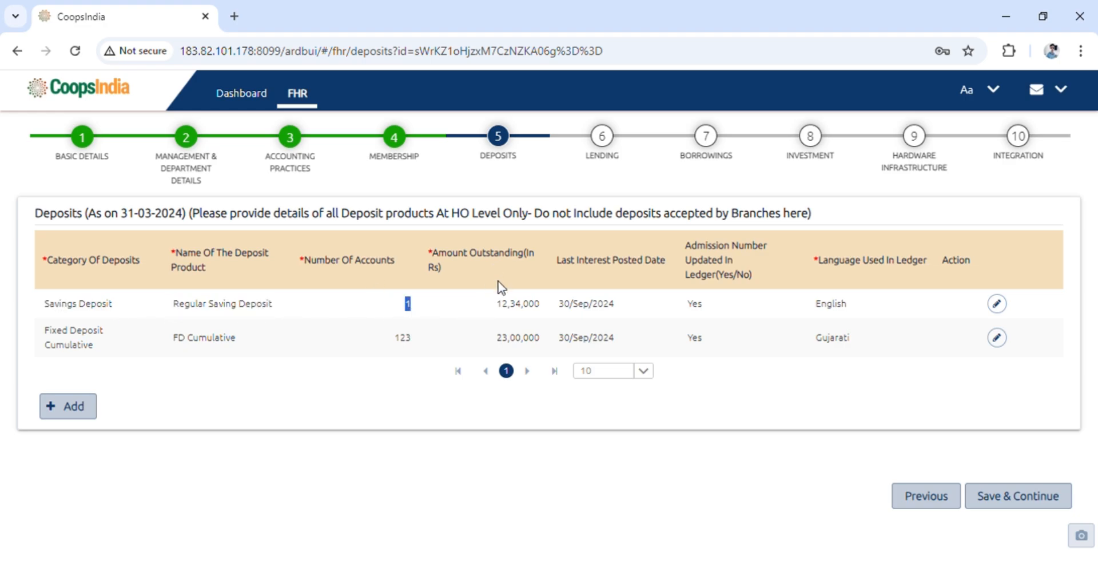
double_click(507, 304)
left_click(636, 305)
left_click(751, 304)
left_click(72, 408)
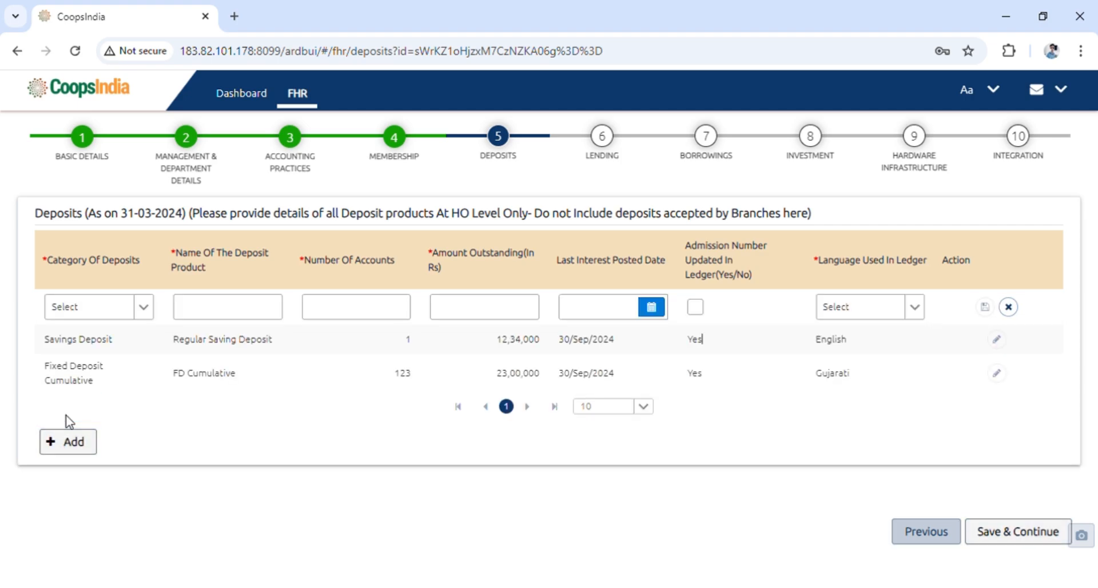
left_click(149, 309)
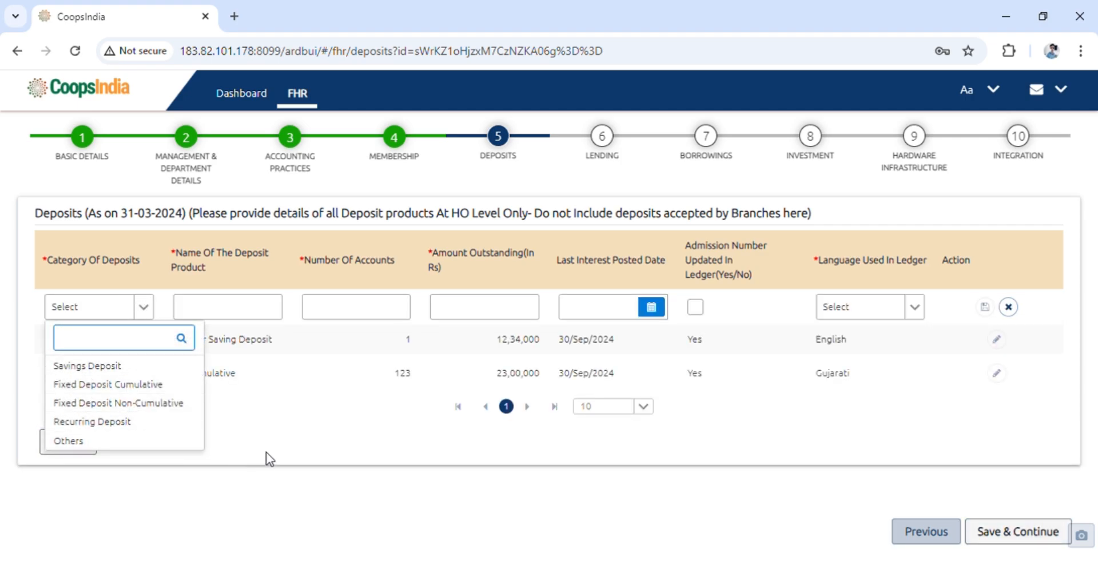
left_click(334, 442)
left_click(1008, 306)
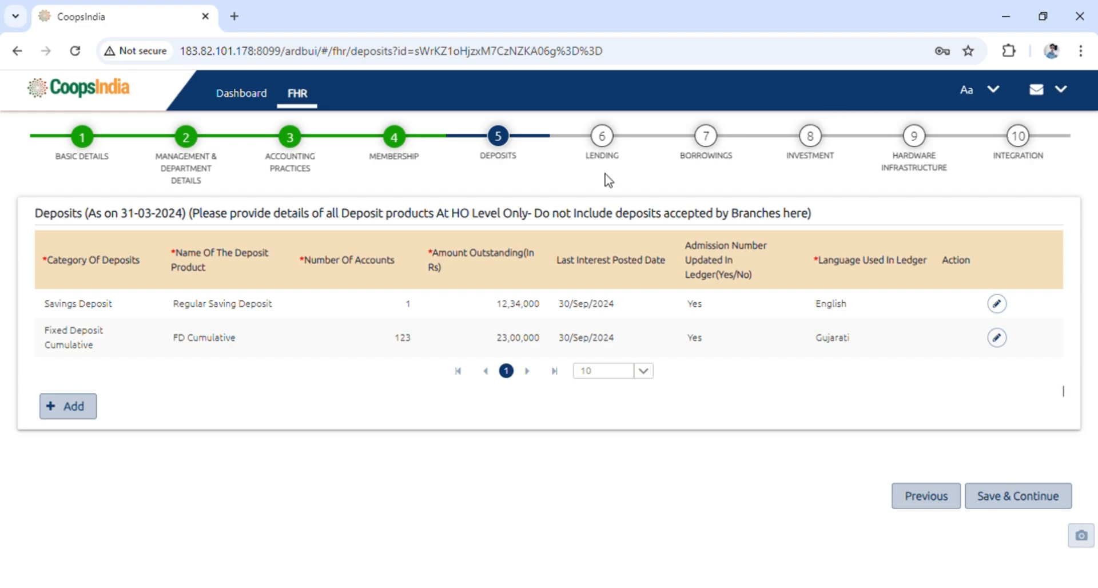
Move to the Lending step and try adding a new Rural Housing Loan row, then cancel it
left_click(610, 155)
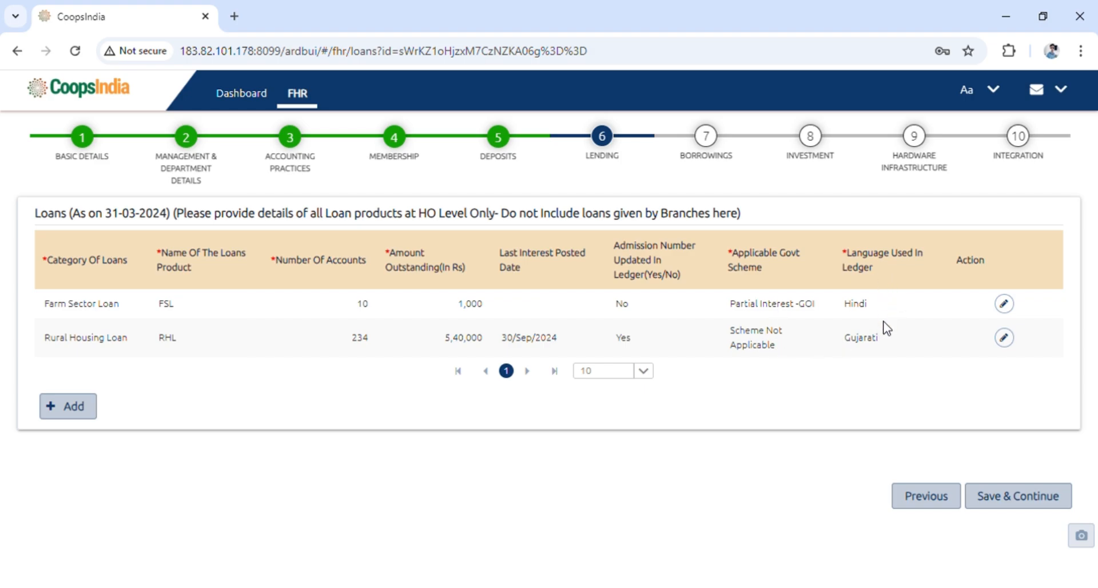
left_click(75, 407)
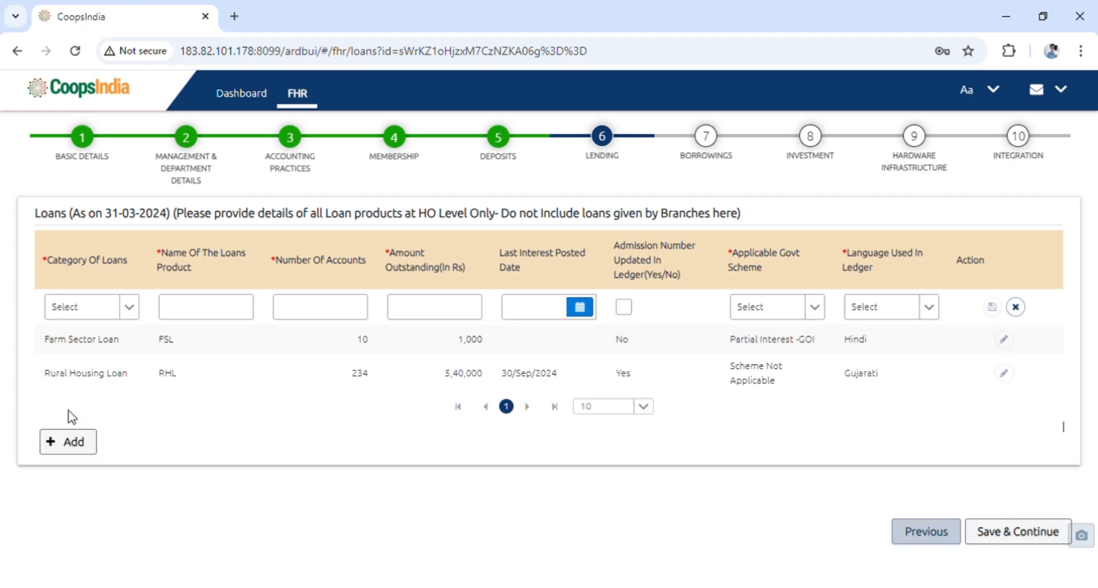
left_click(129, 310)
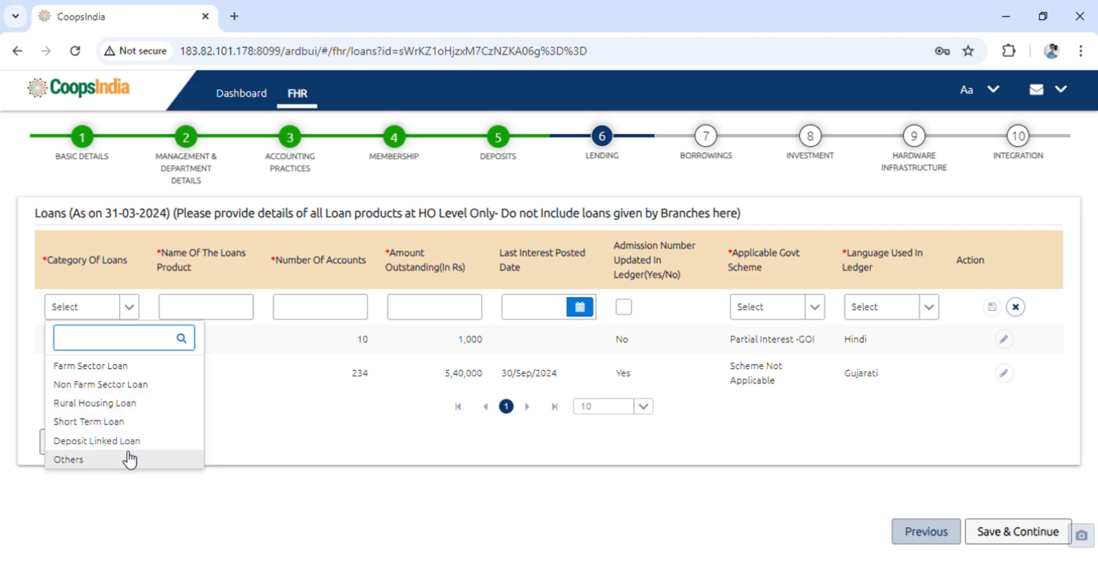
left_click(134, 404)
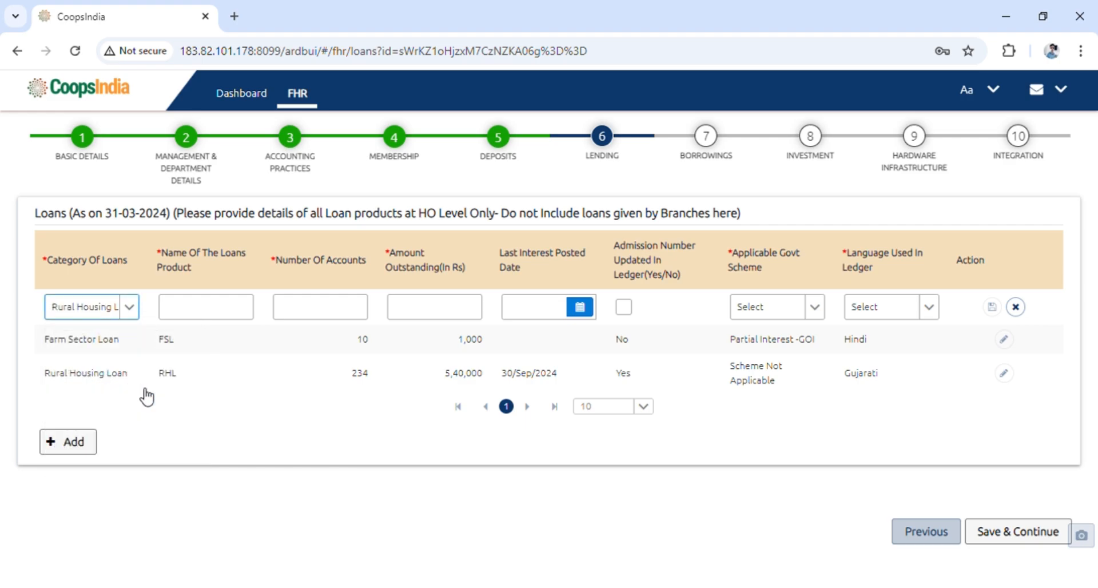
left_click(192, 313)
left_click(343, 320)
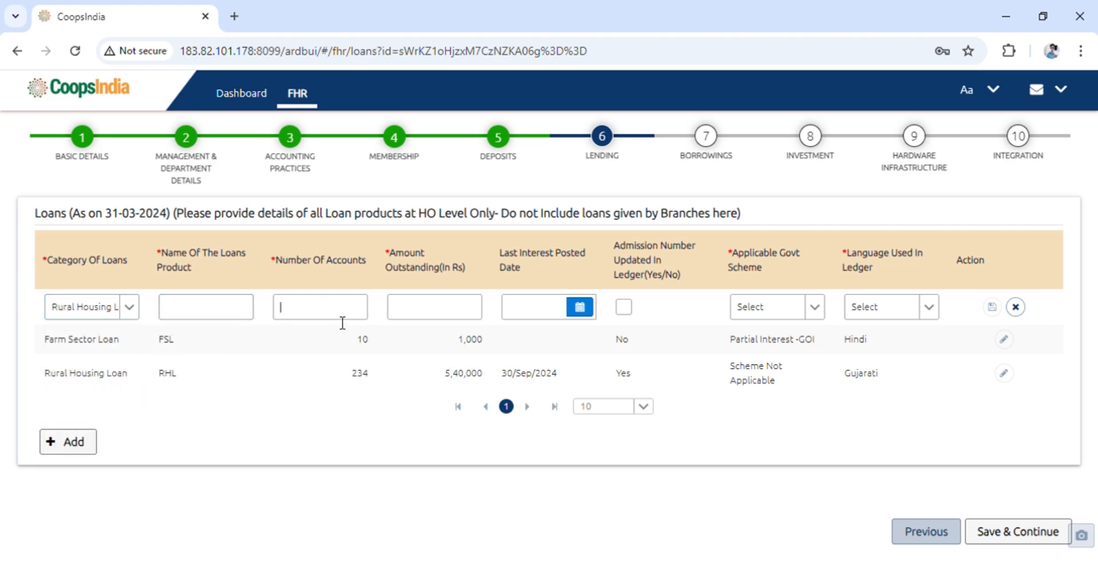
left_click(438, 318)
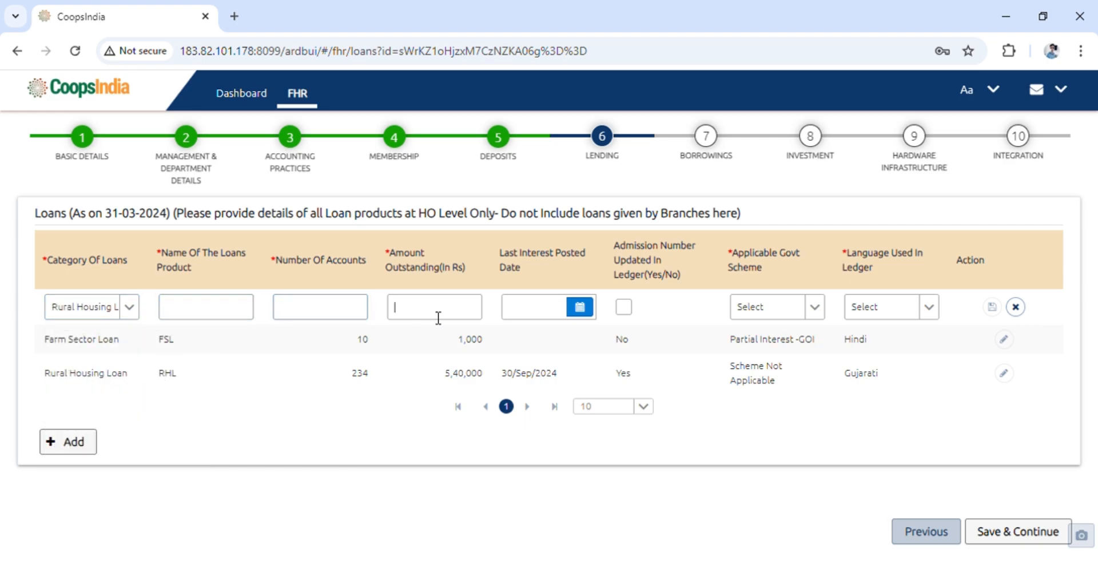
left_click(1015, 307)
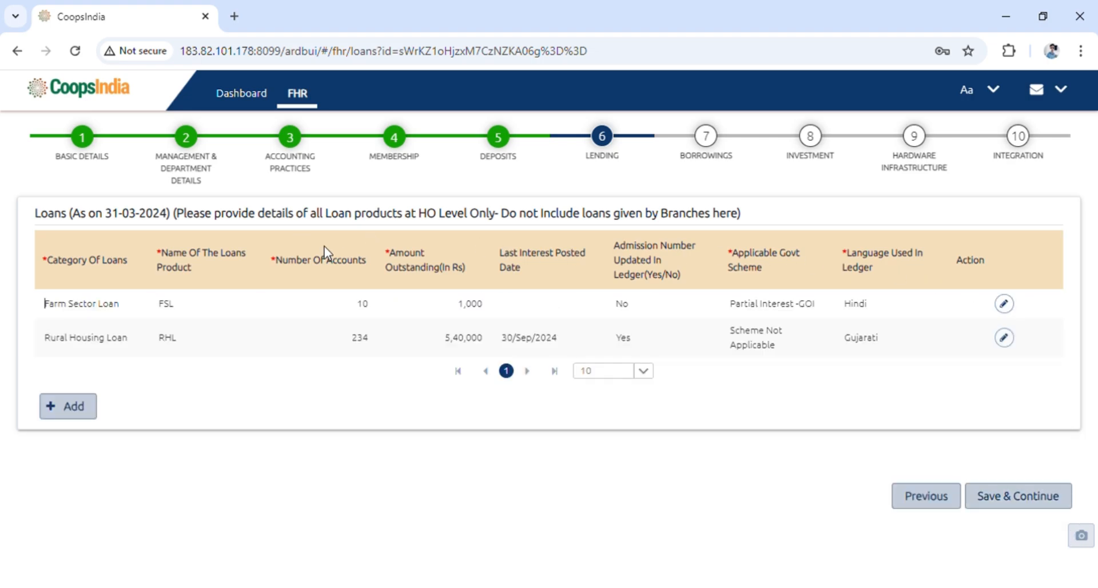
Save the Lending step and continue to the Borrowings step
left_click(1024, 501)
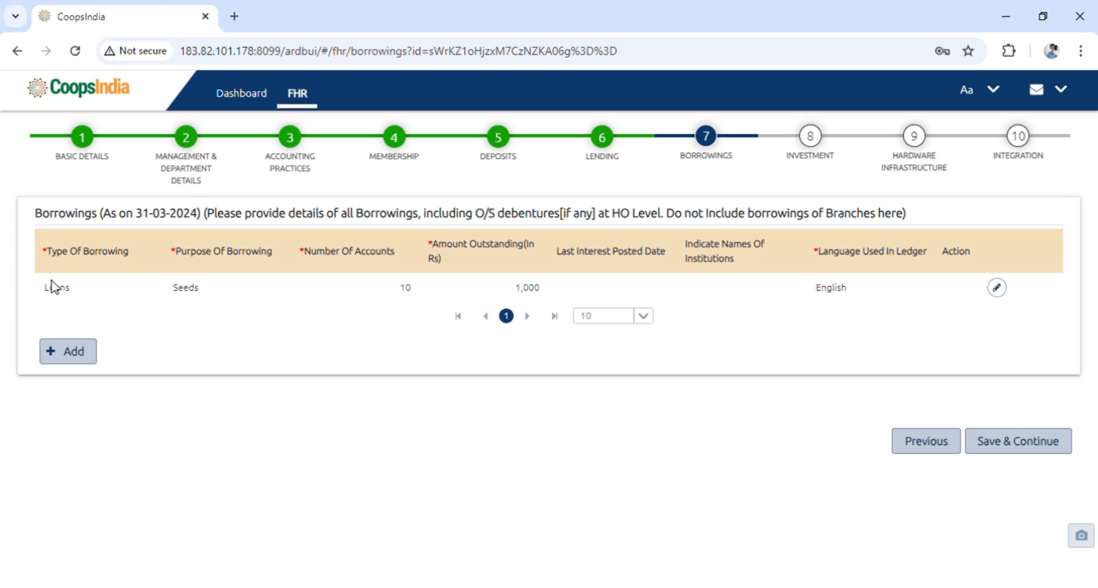
Add a new borrowing row, review its type of borrowing, date and ledger language options, then cancel it
left_click(63, 366)
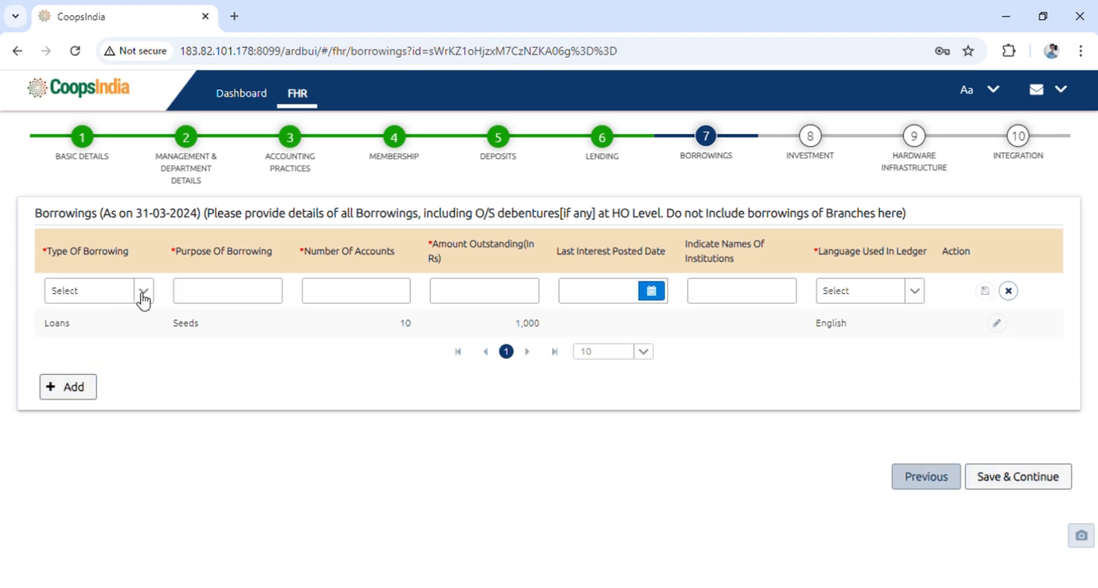
left_click(144, 292)
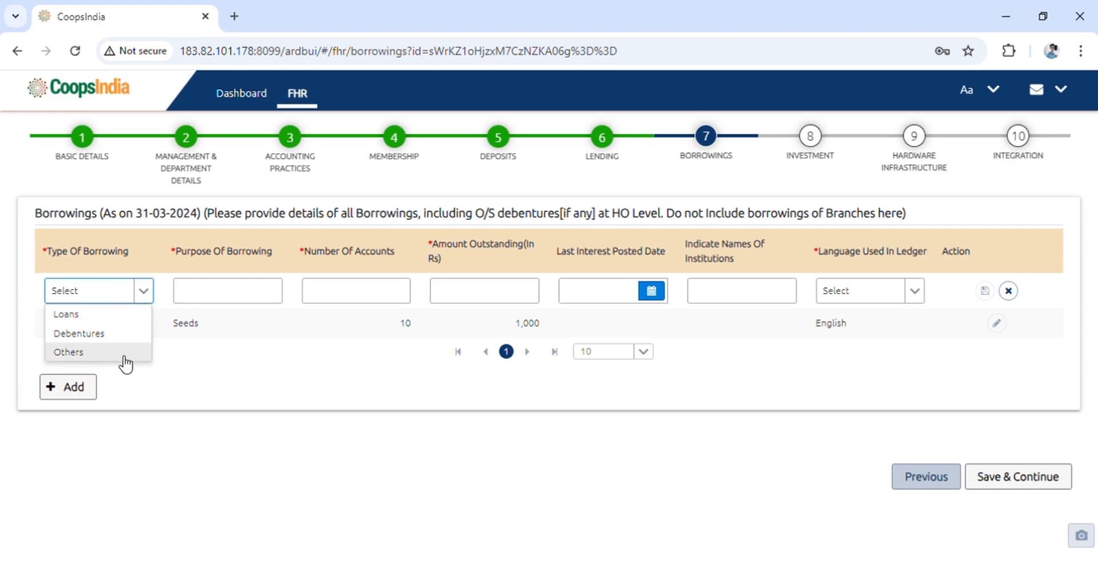
left_click(202, 382)
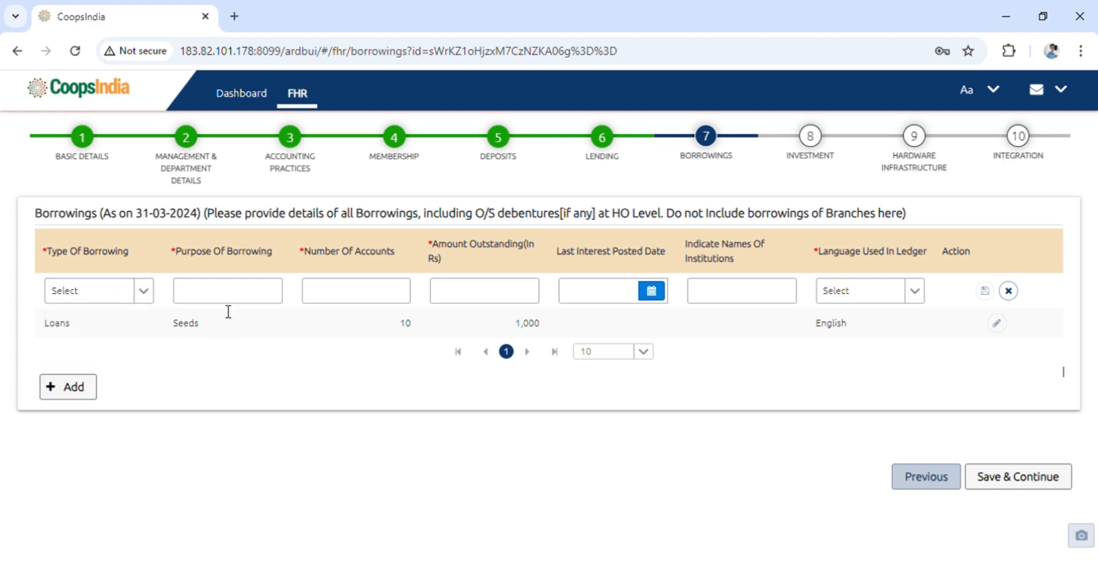
left_click(355, 301)
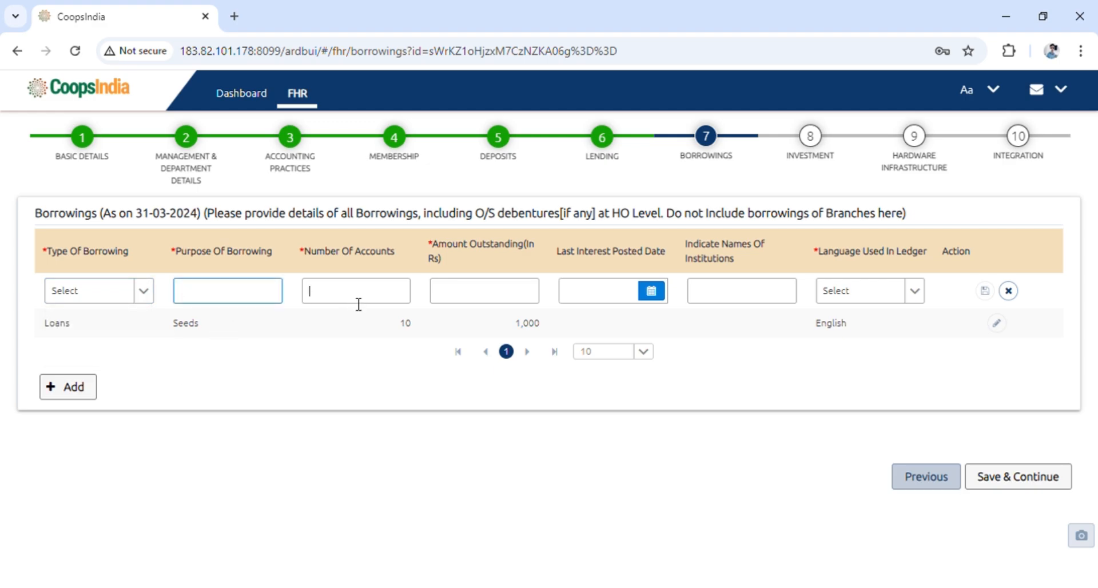
left_click(487, 302)
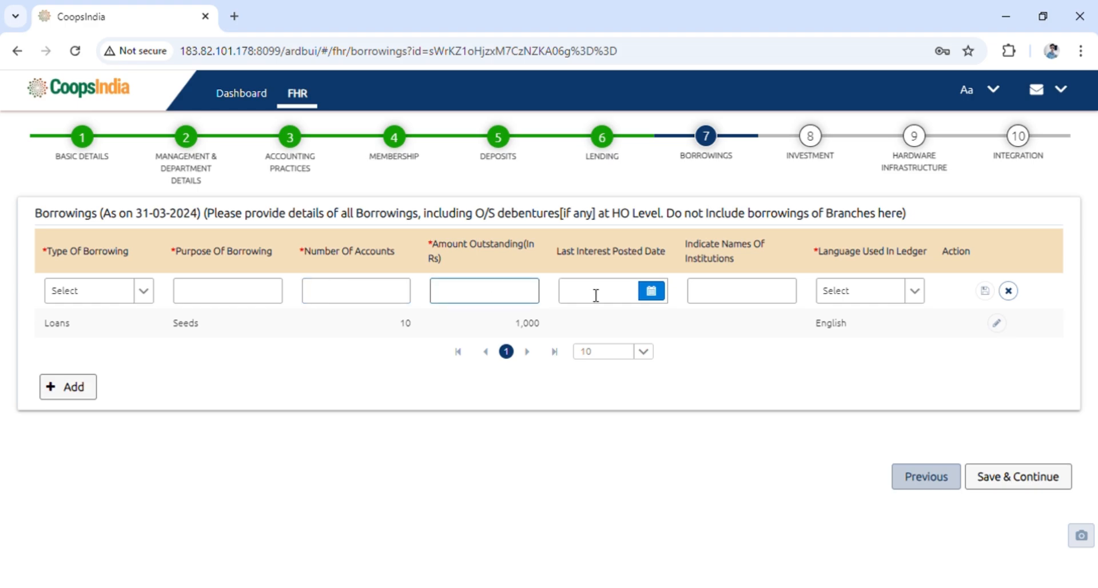
left_click(655, 298)
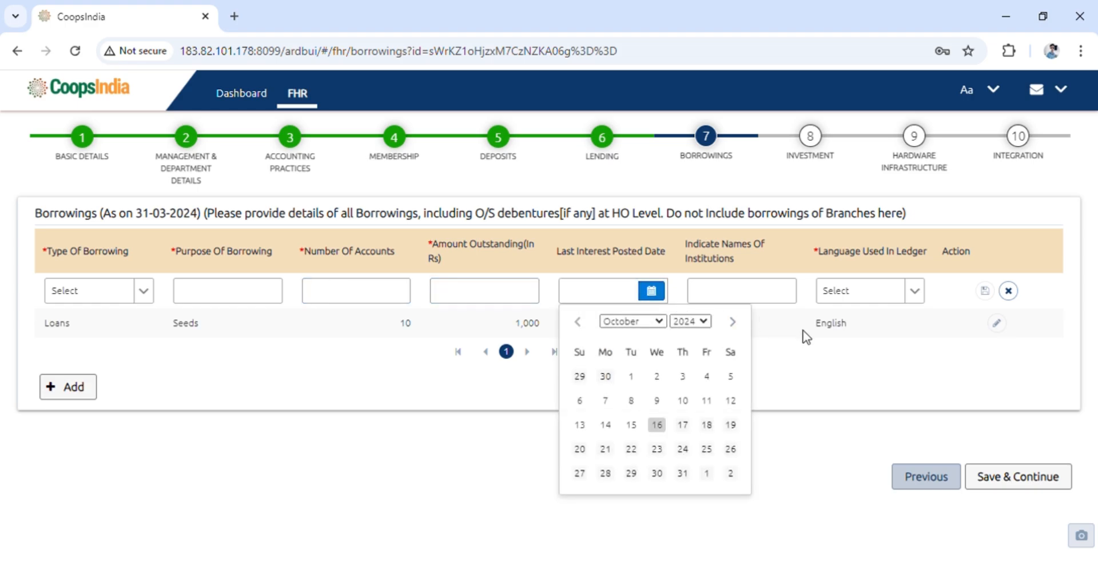
left_click(769, 294)
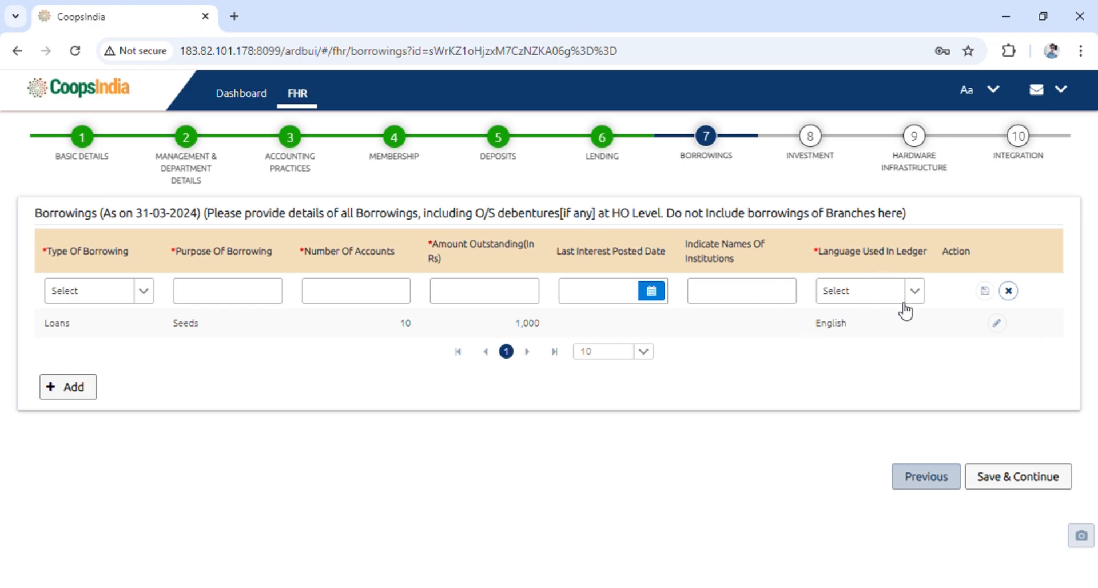
left_click(921, 295)
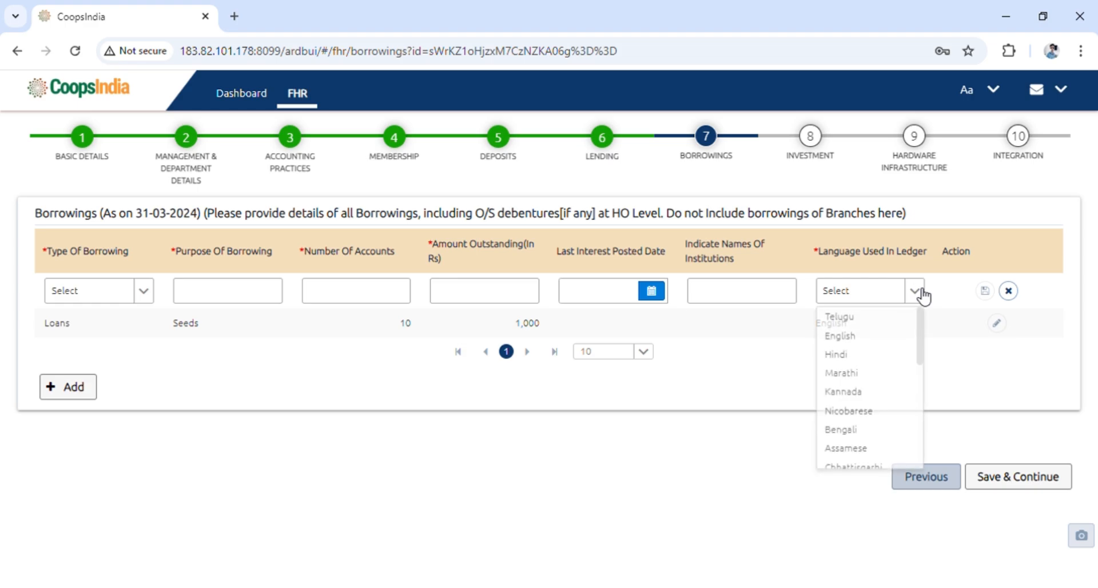
left_click(949, 366)
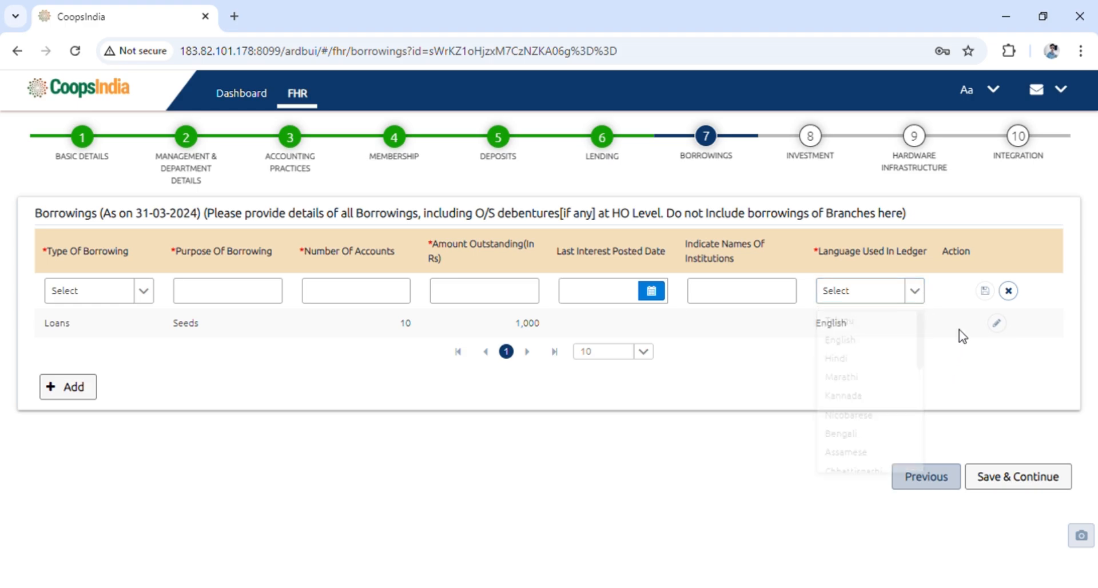
left_click(1009, 292)
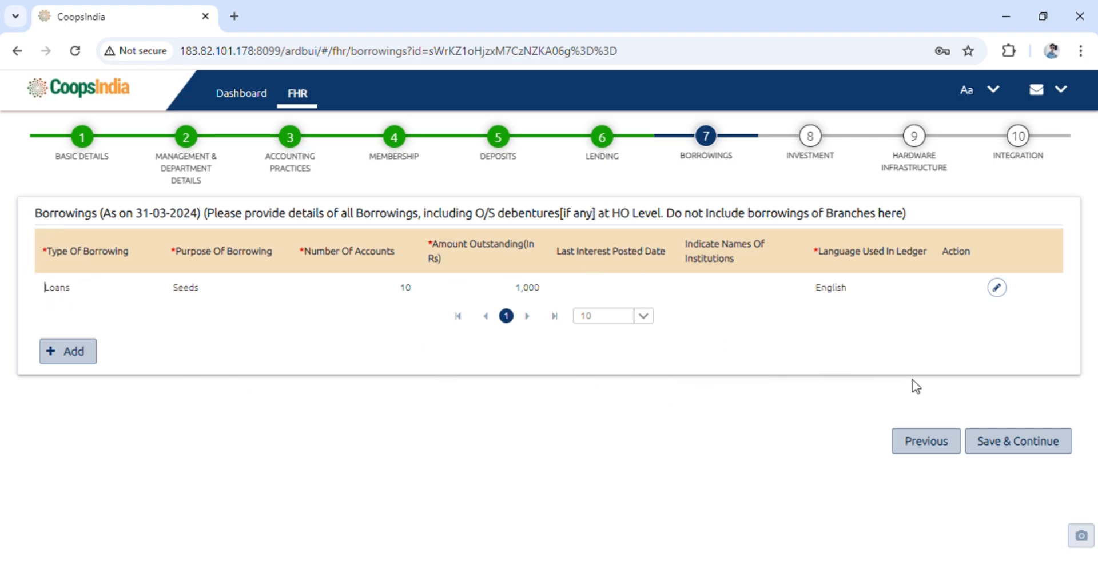
Open the Investment step and read its as-on date heading and instructions
left_click(815, 161)
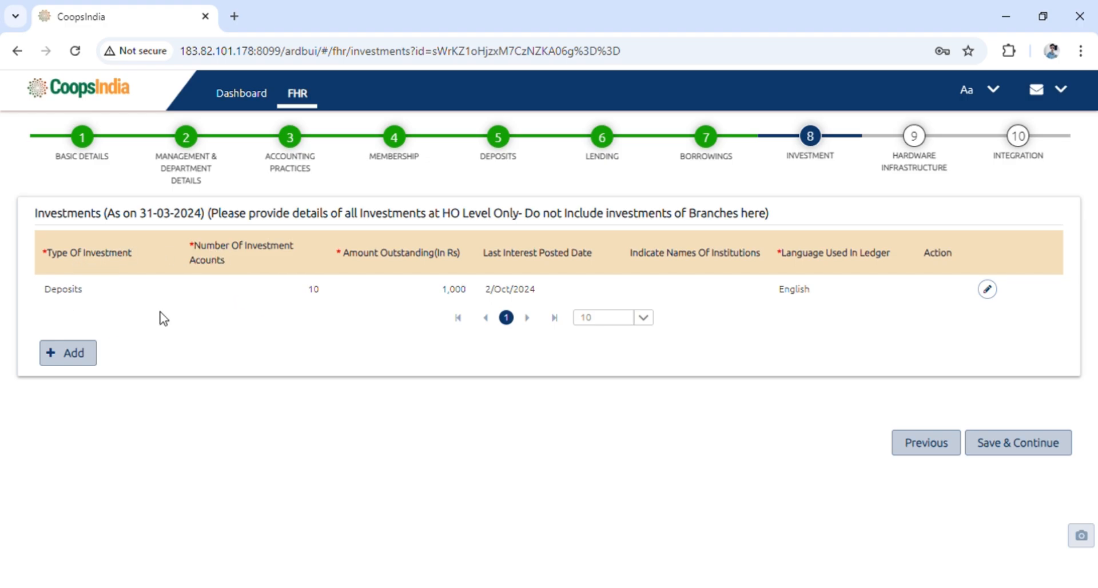
left_click_drag(140, 219, 200, 223)
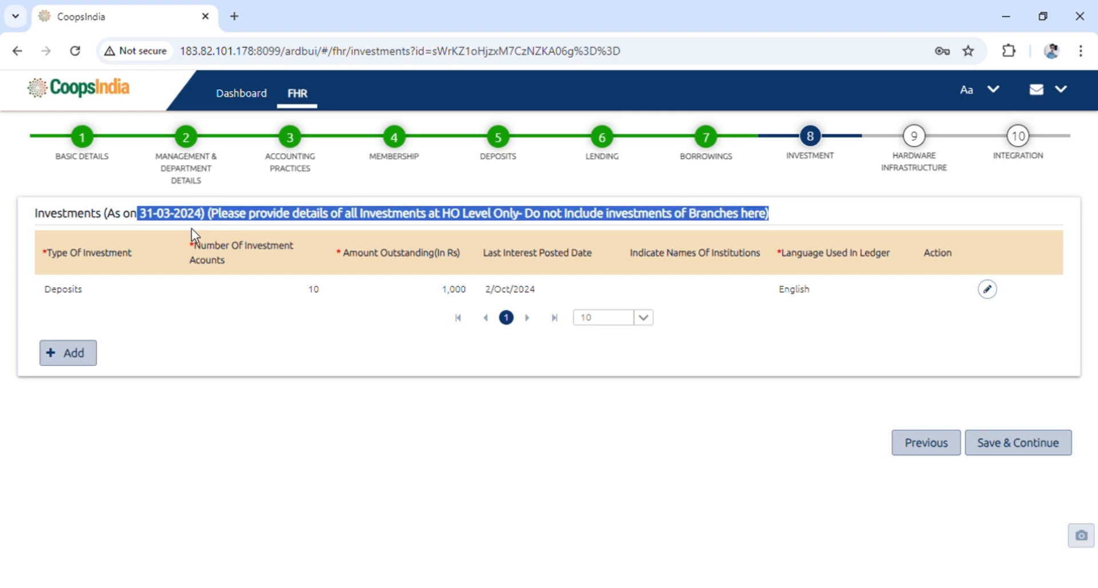
left_click(161, 344)
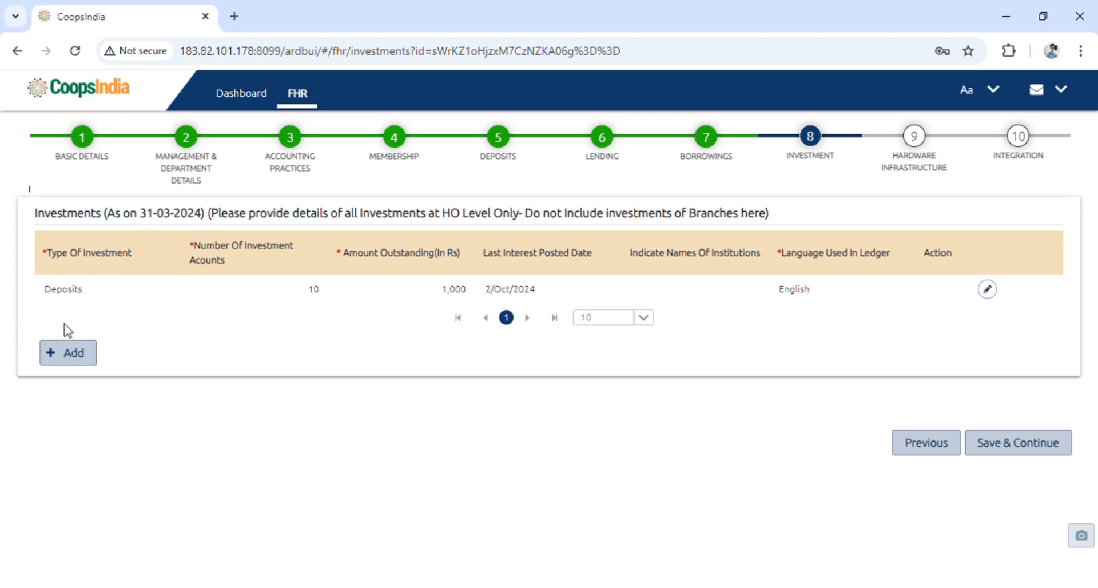
Add a new investment row, review its type of investment and ledger language options, then cancel it
left_click(80, 366)
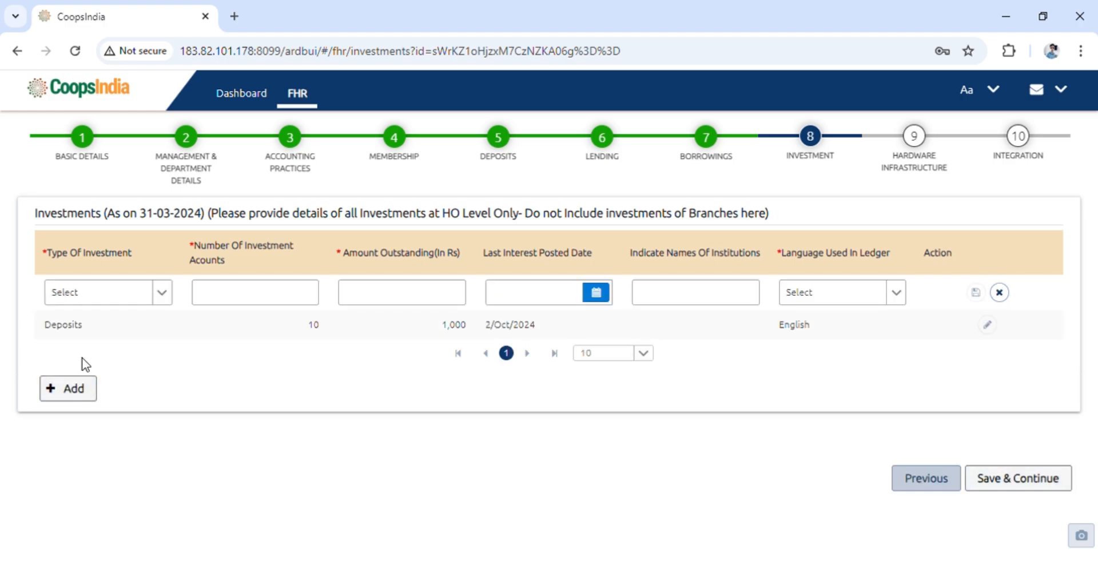
left_click(162, 296)
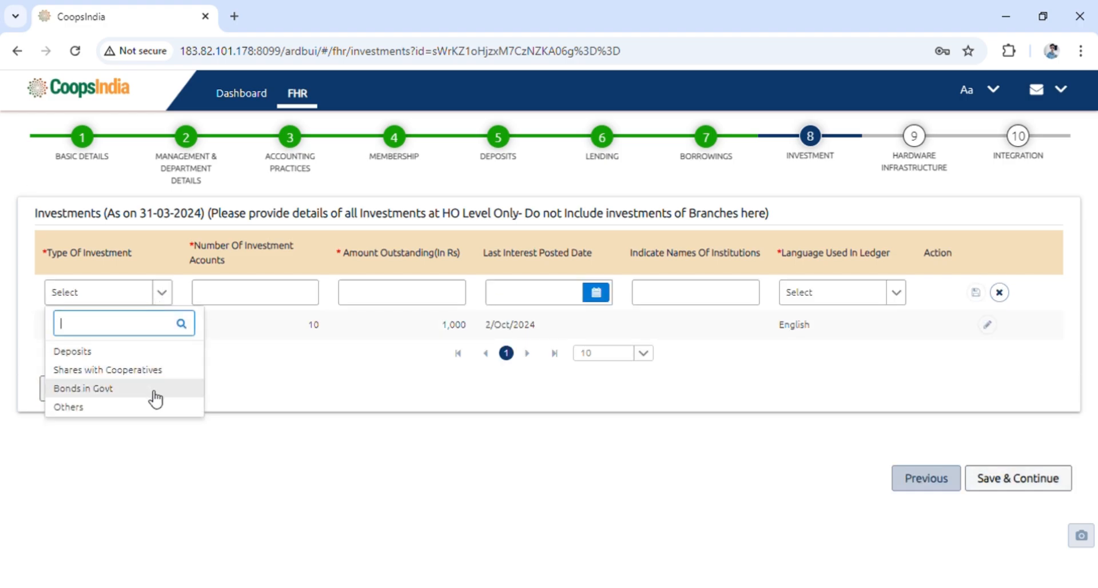
left_click(266, 394)
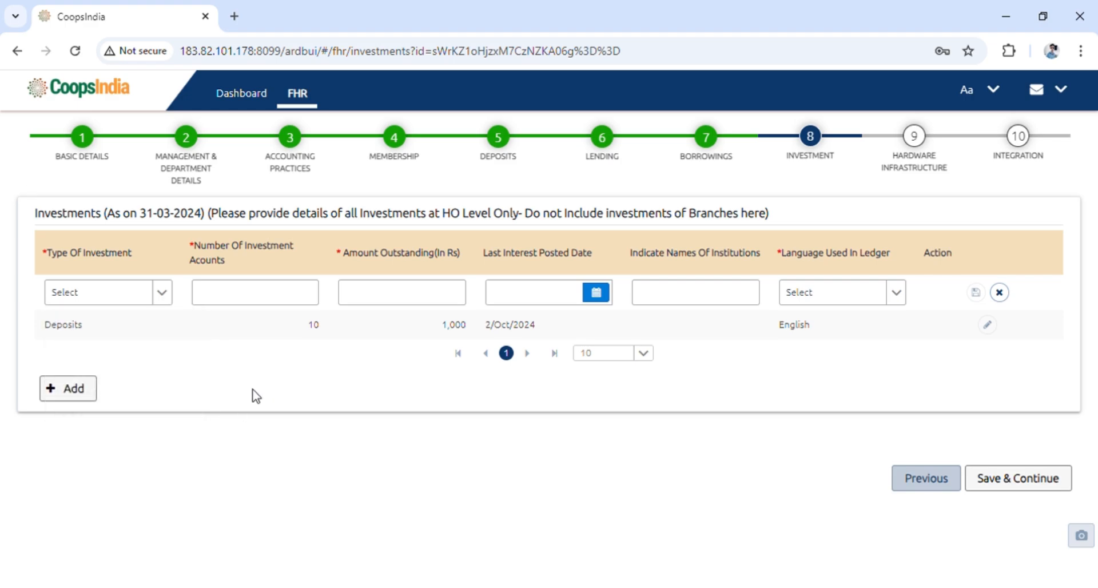
left_click(399, 303)
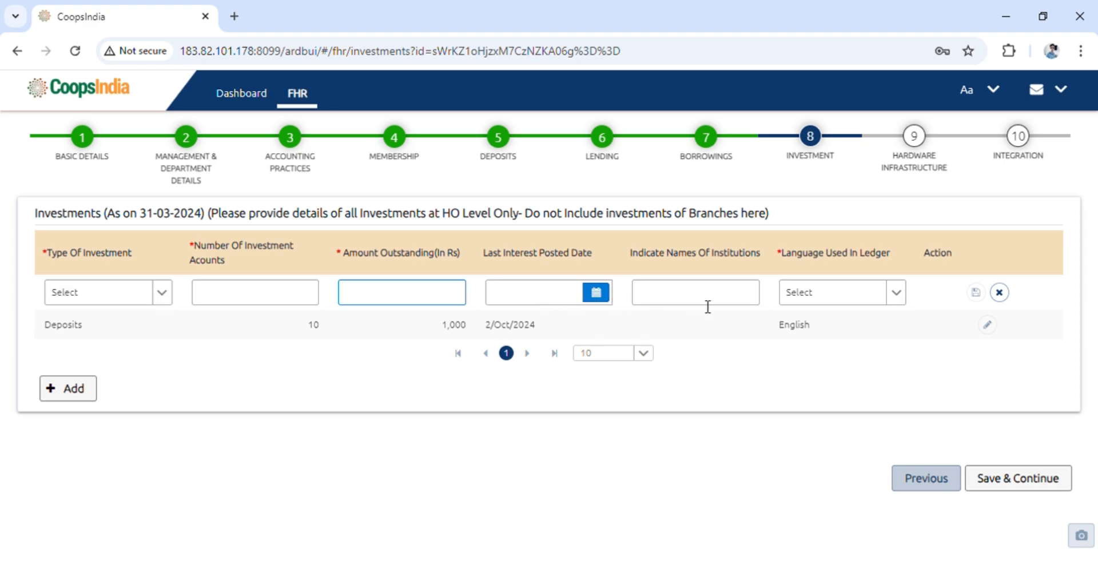
left_click(896, 293)
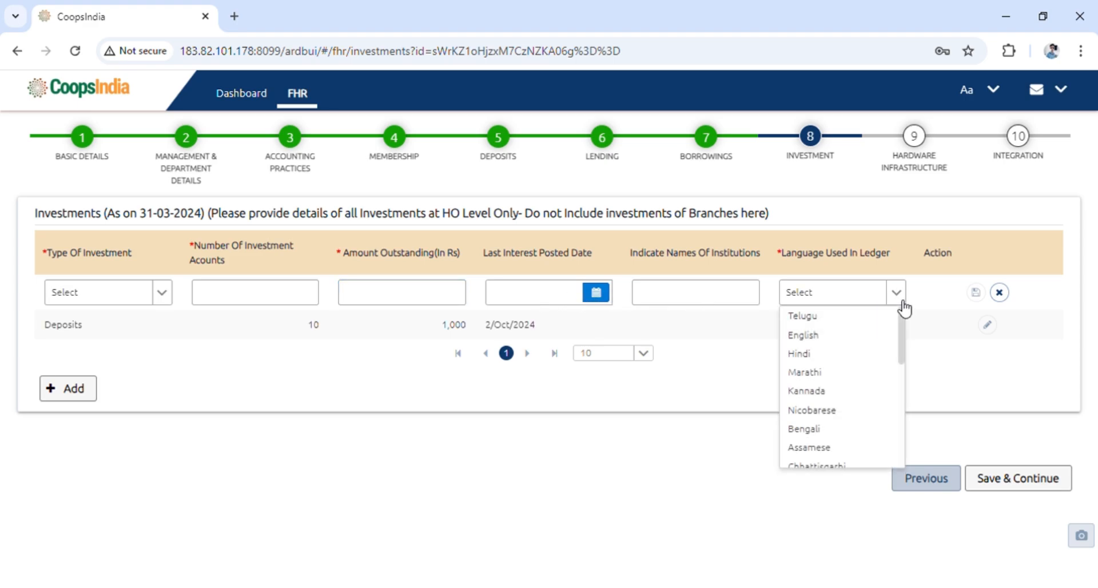
left_click(954, 362)
left_click(1000, 299)
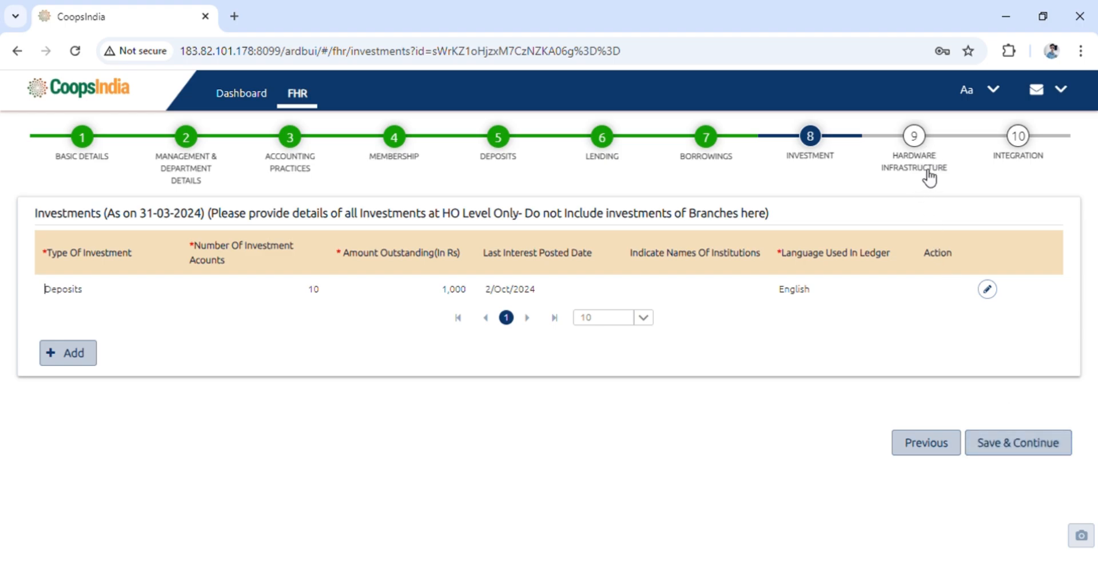
Open the Hardware Infrastructure step and review the type of computerisation options
left_click(917, 138)
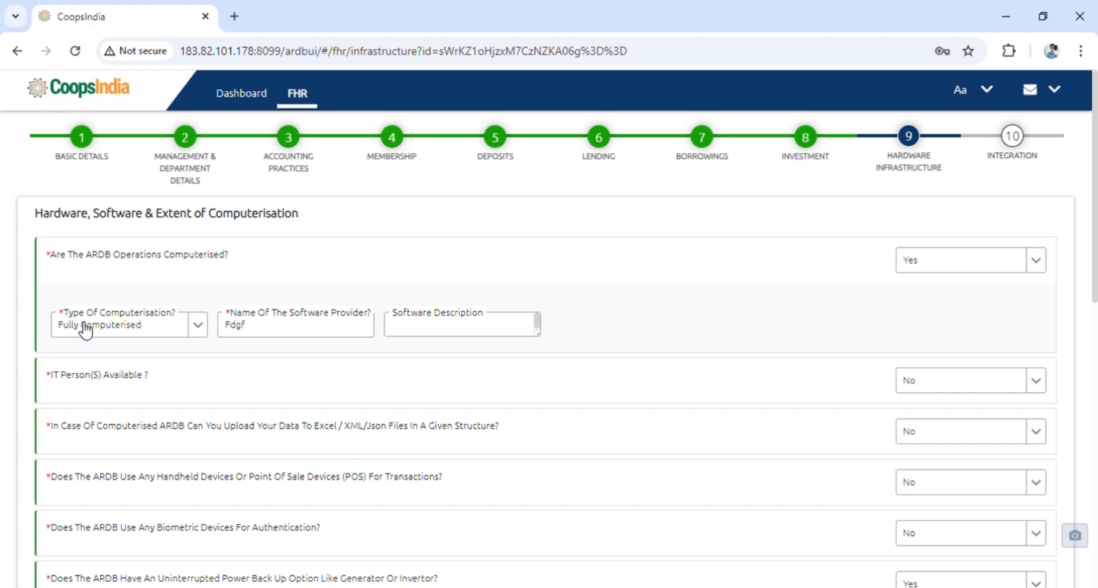
left_click(198, 327)
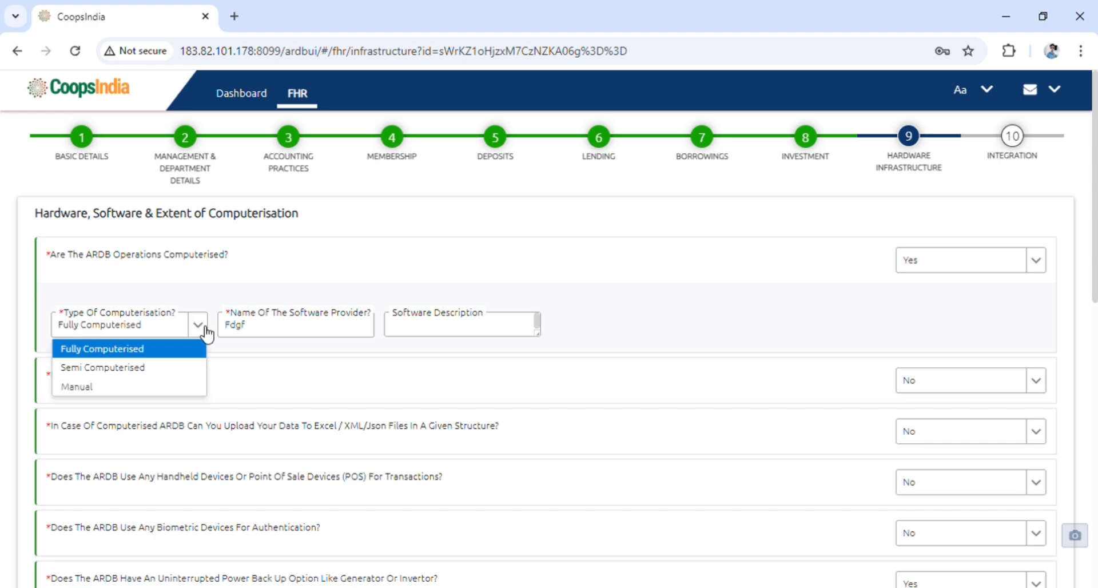
left_click(273, 380)
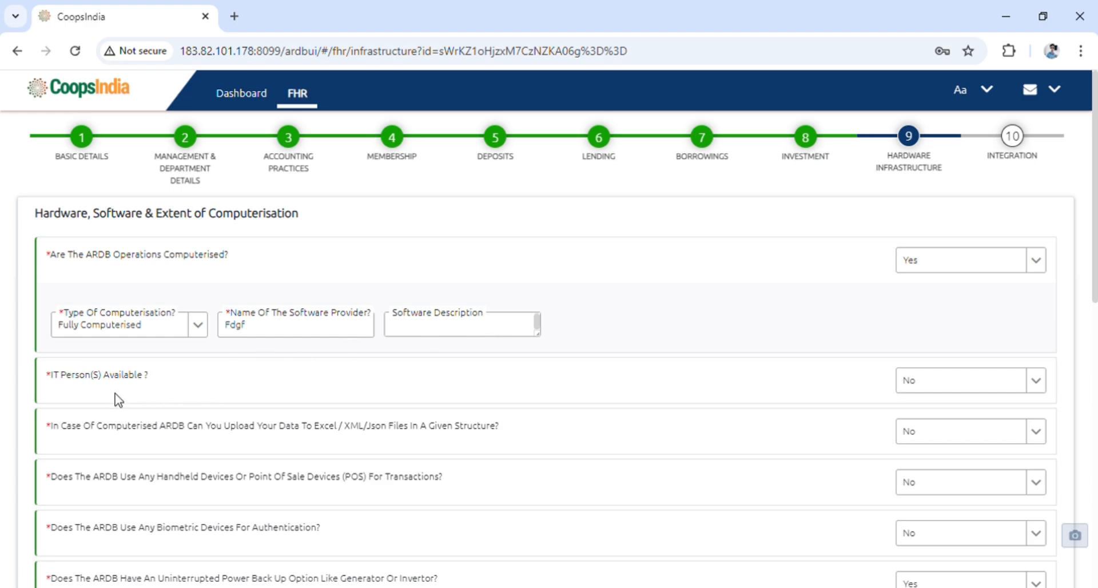
Review the power backup, computers table and internet access details, then move to the Integration step
scroll(968, 399, "down", 1)
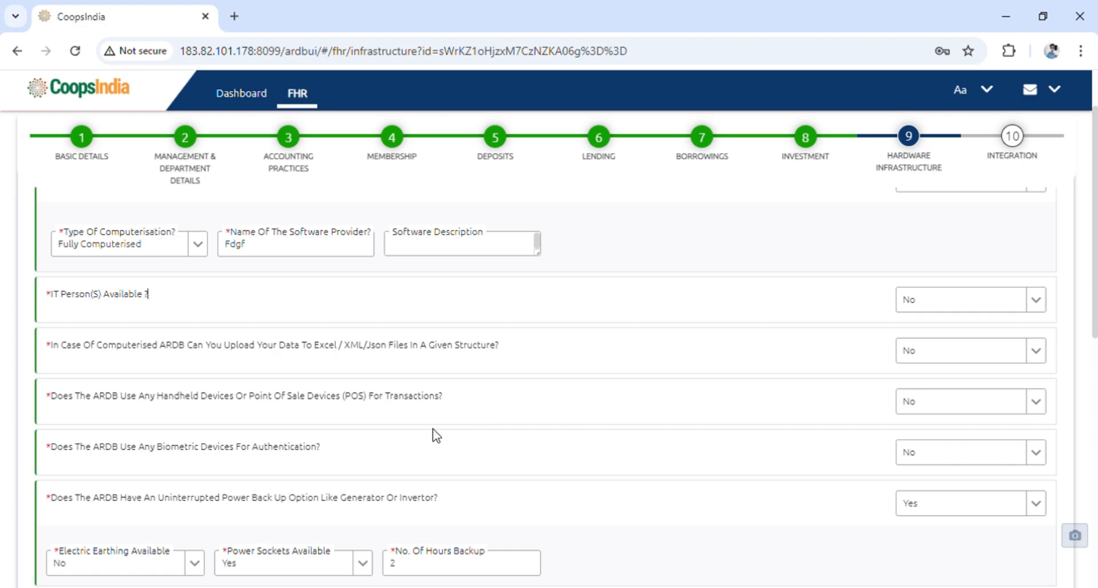
scroll(434, 436, "down", 1)
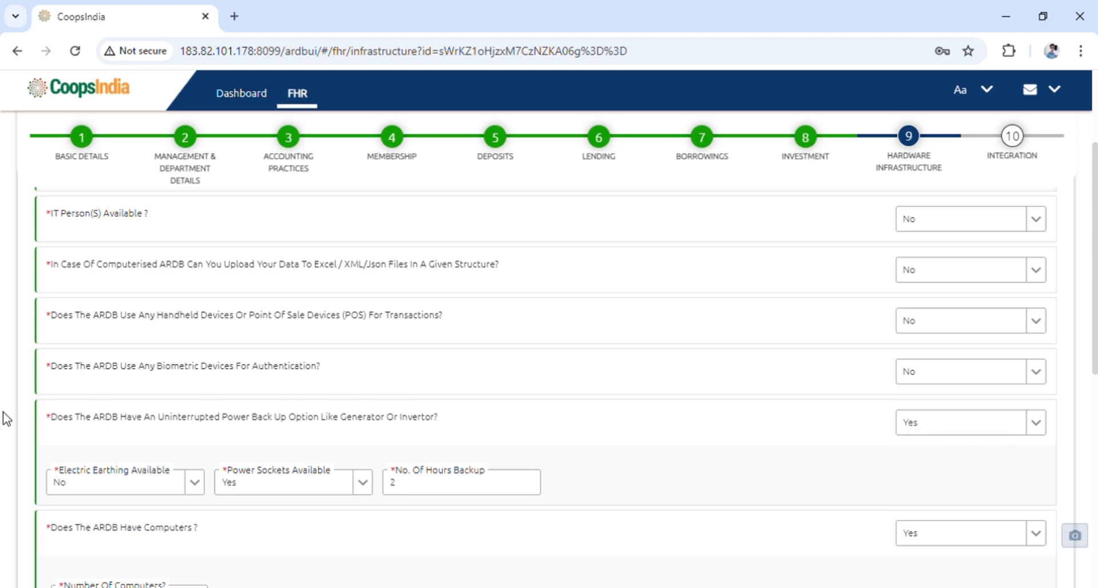
scroll(57, 407, "down", 1)
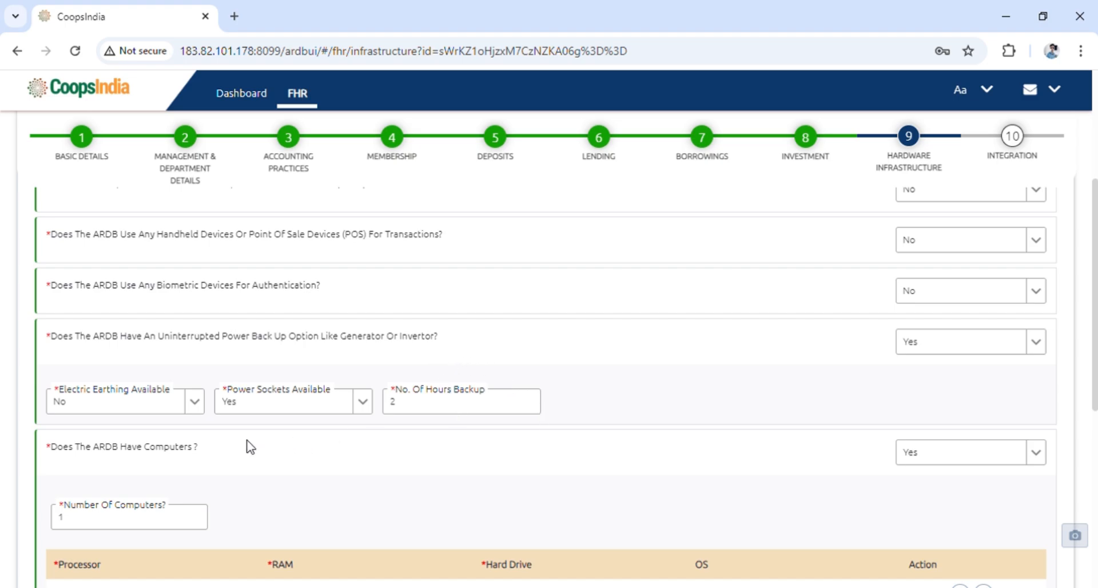
scroll(246, 446, "down", 1)
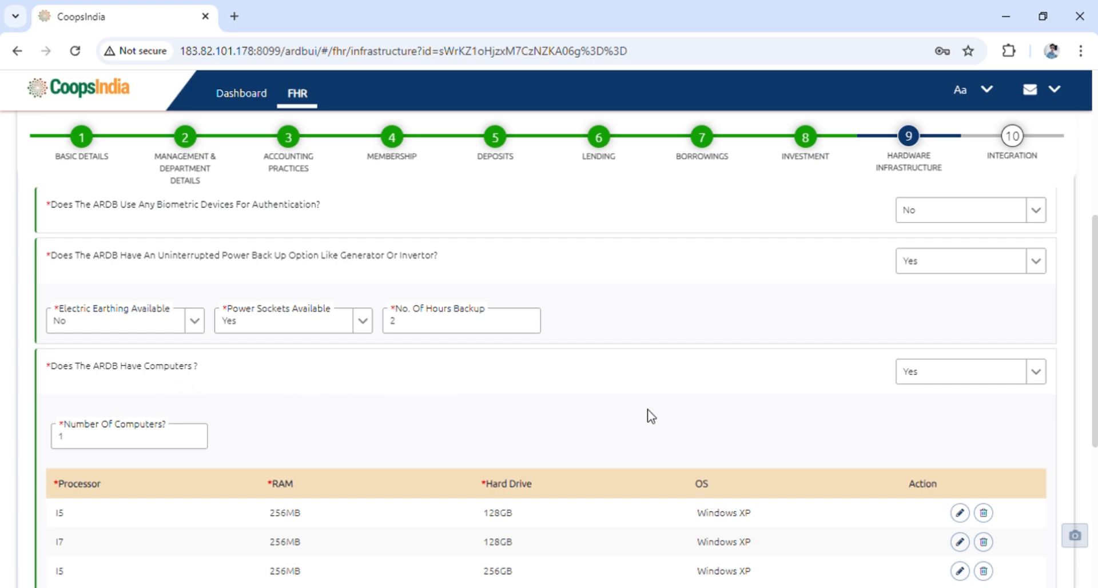
scroll(444, 338, "down", 3)
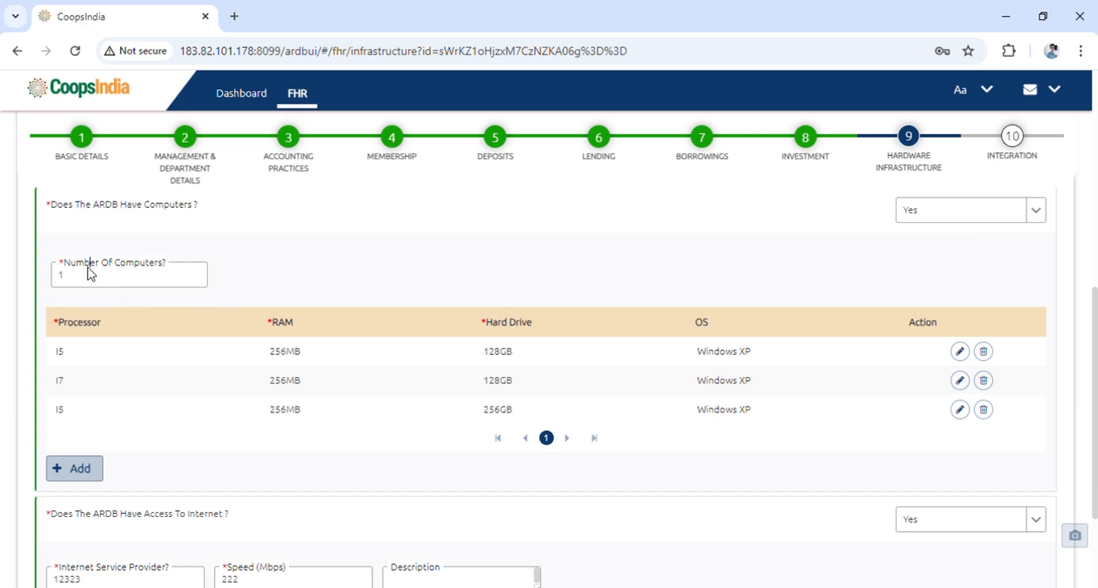
left_click(74, 283)
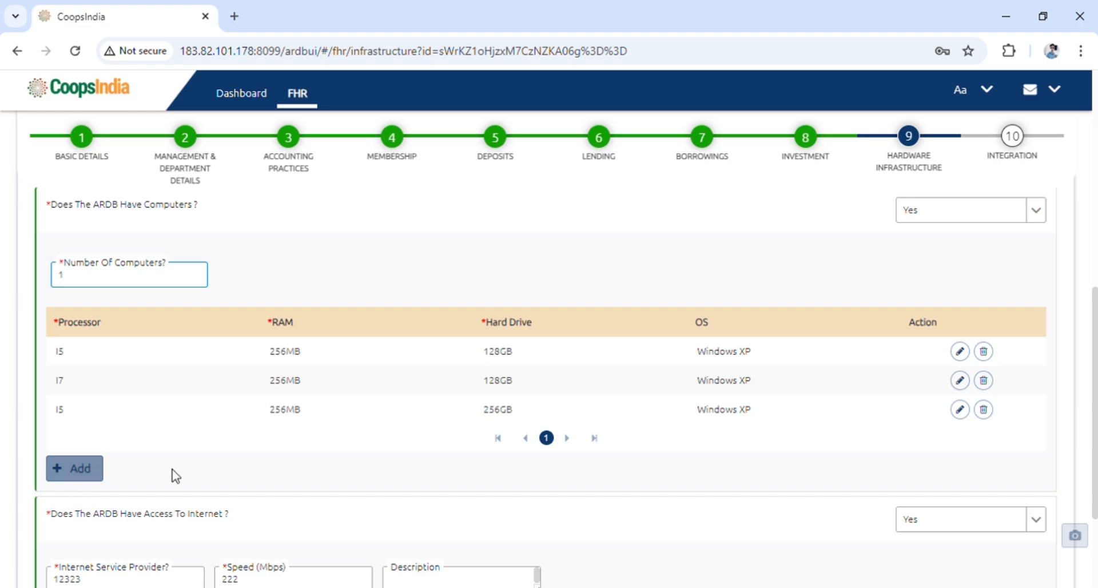
scroll(171, 473, "down", 2)
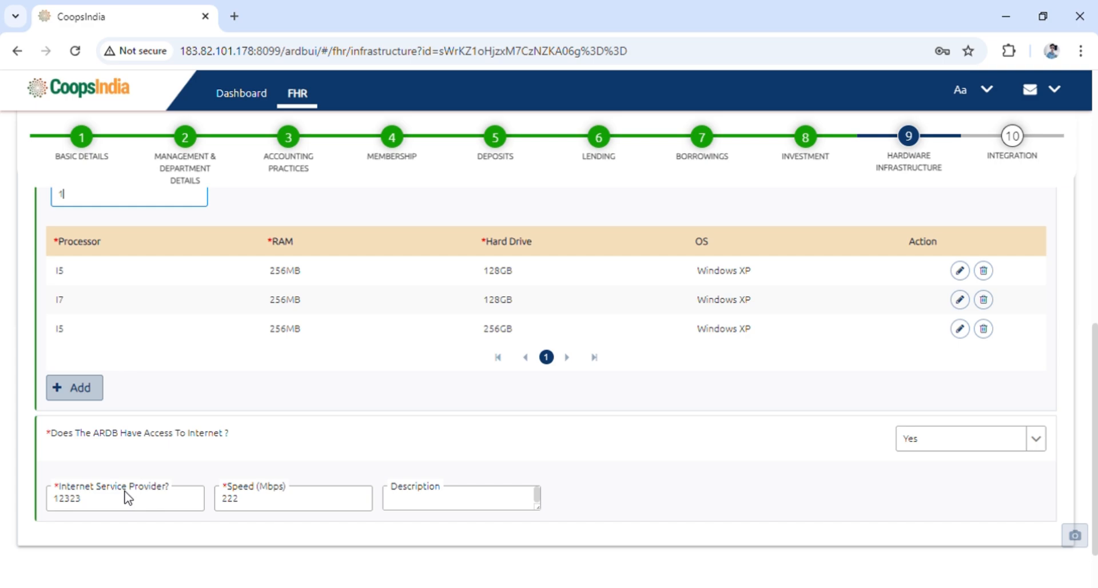
left_click(98, 508)
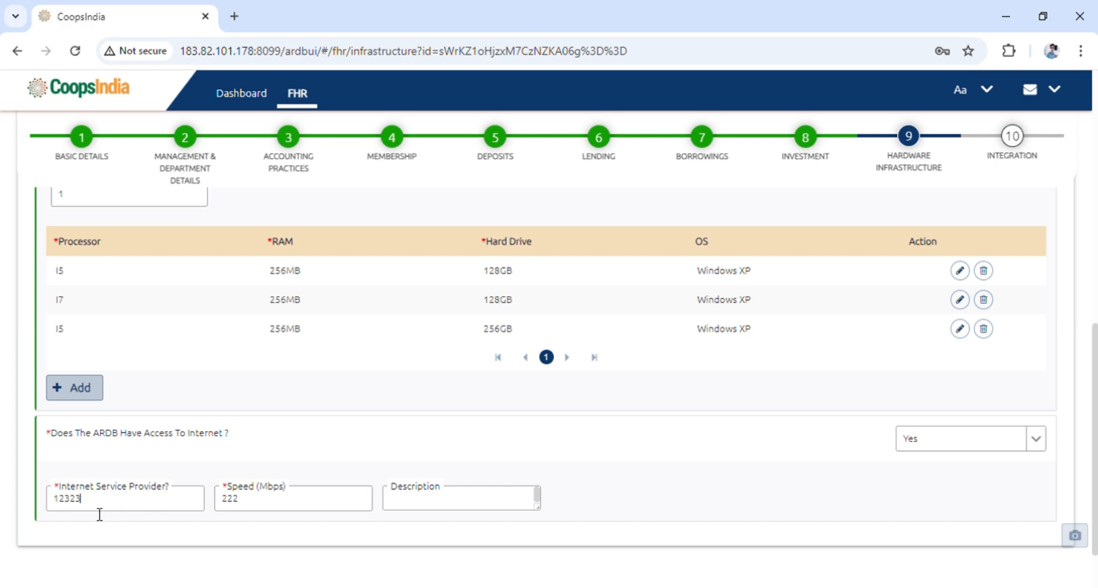
left_click(268, 507)
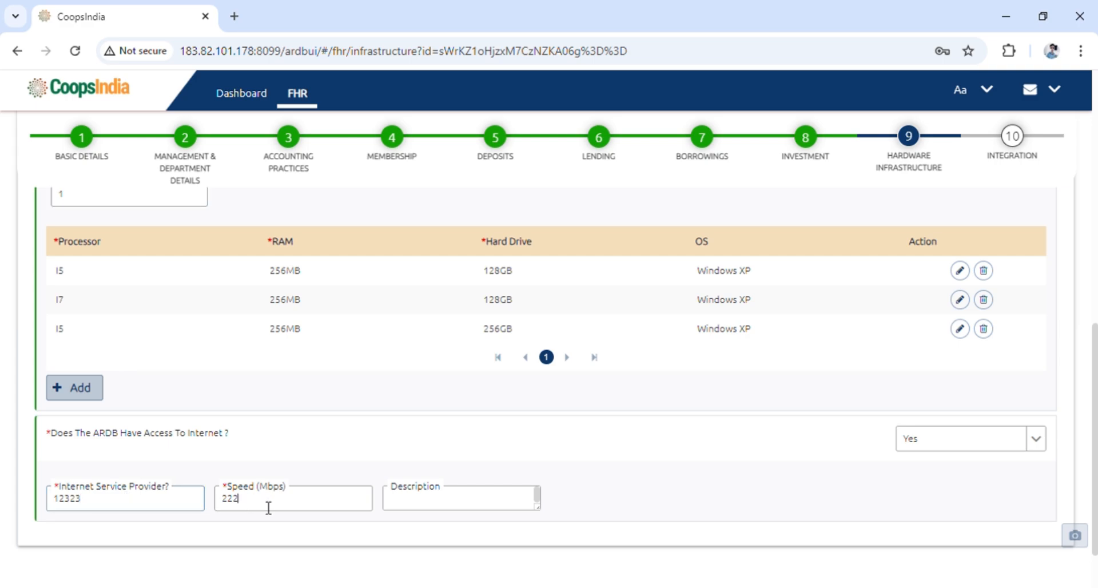
left_click(460, 509)
scroll(718, 509, "down", 1)
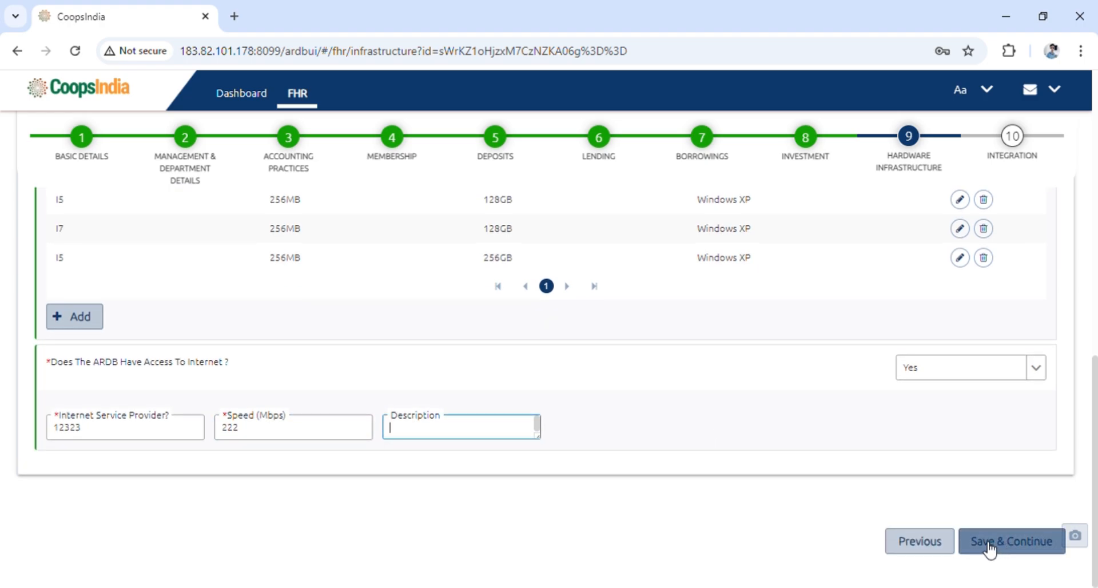
left_click(1011, 136)
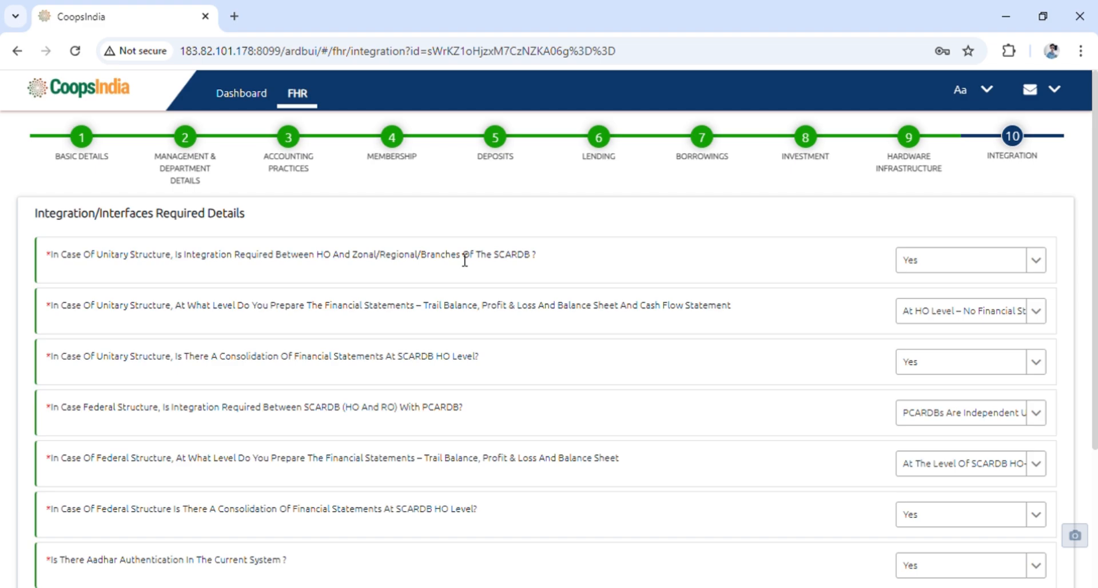
Review the Integration step's questions and the options for the unitary-structure financial statement preparation level, keeping At HO Level
scroll(512, 326, "down", 5)
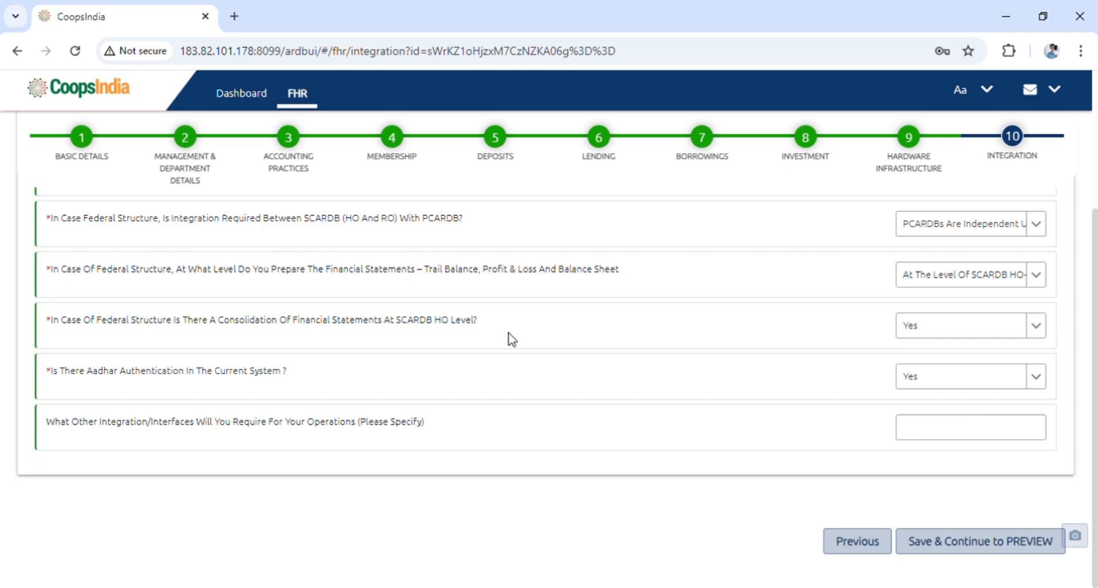
scroll(510, 338, "up", 5)
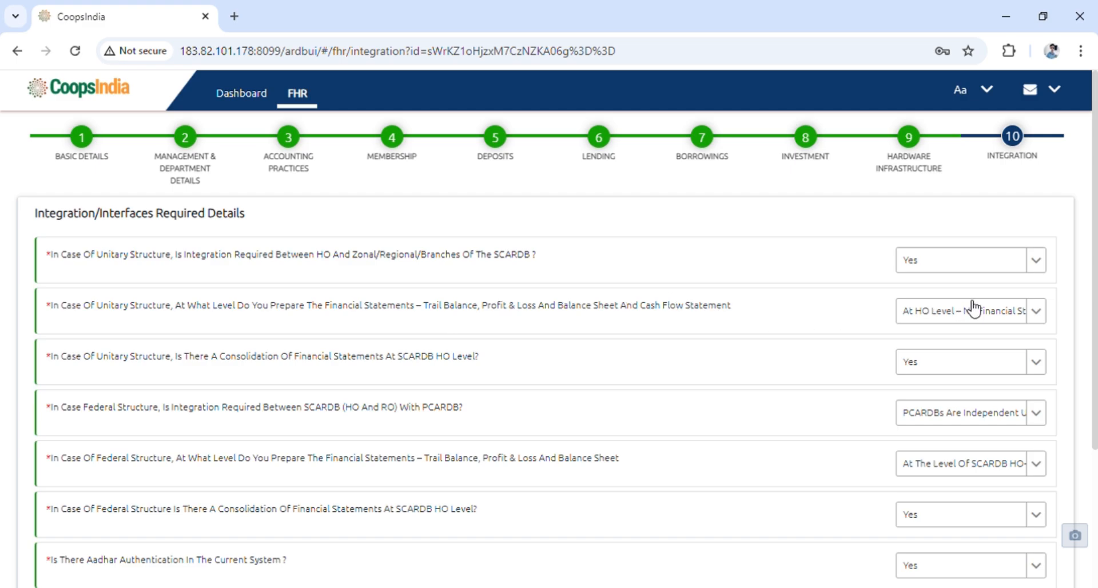
left_click(1041, 314)
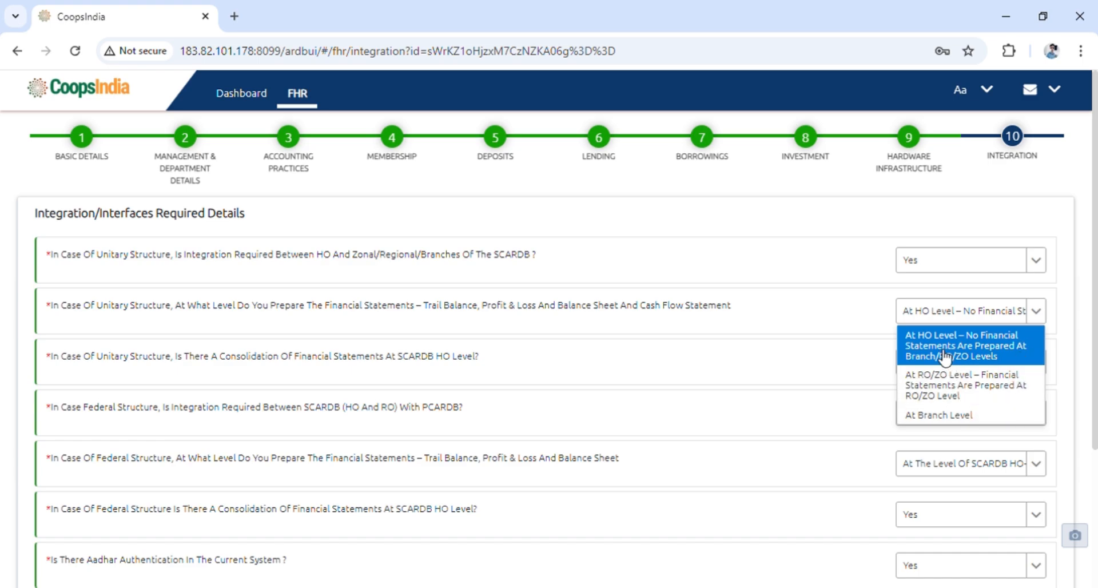
left_click(787, 350)
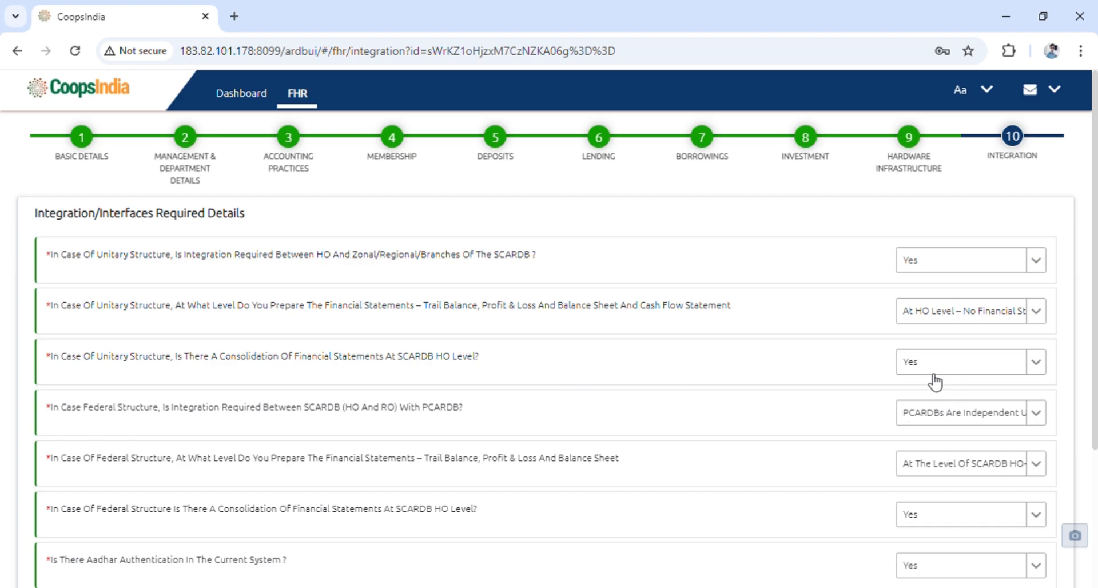
Review the options for federal-structure integration between SCARDB (HO and RO) and PCARDB, then close the list
scroll(125, 394, "down", 2)
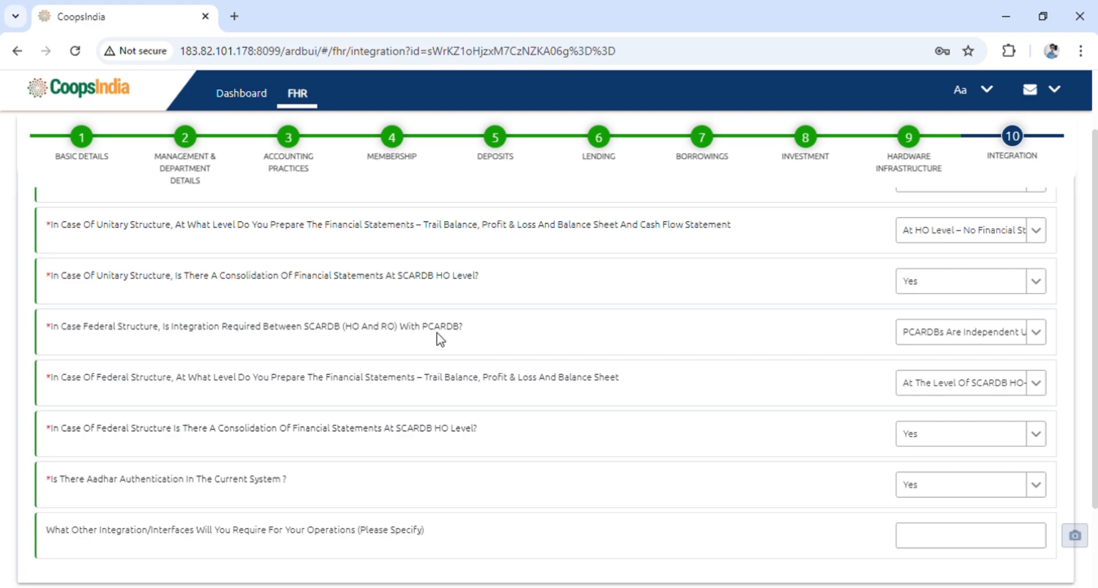
left_click(1038, 338)
scroll(1031, 423, "down", 2)
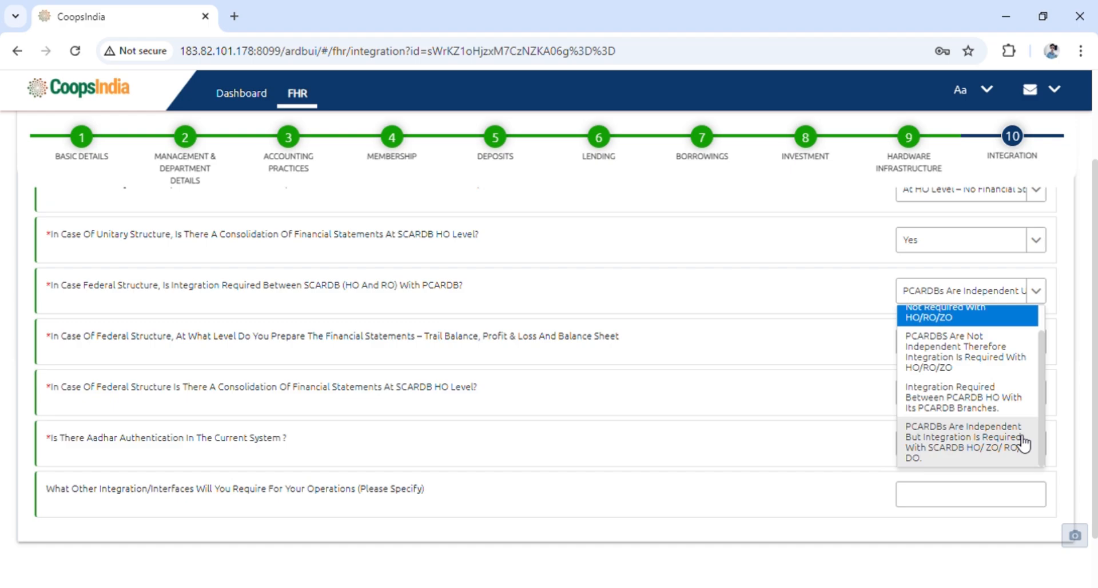
scroll(1002, 401, "up", 1)
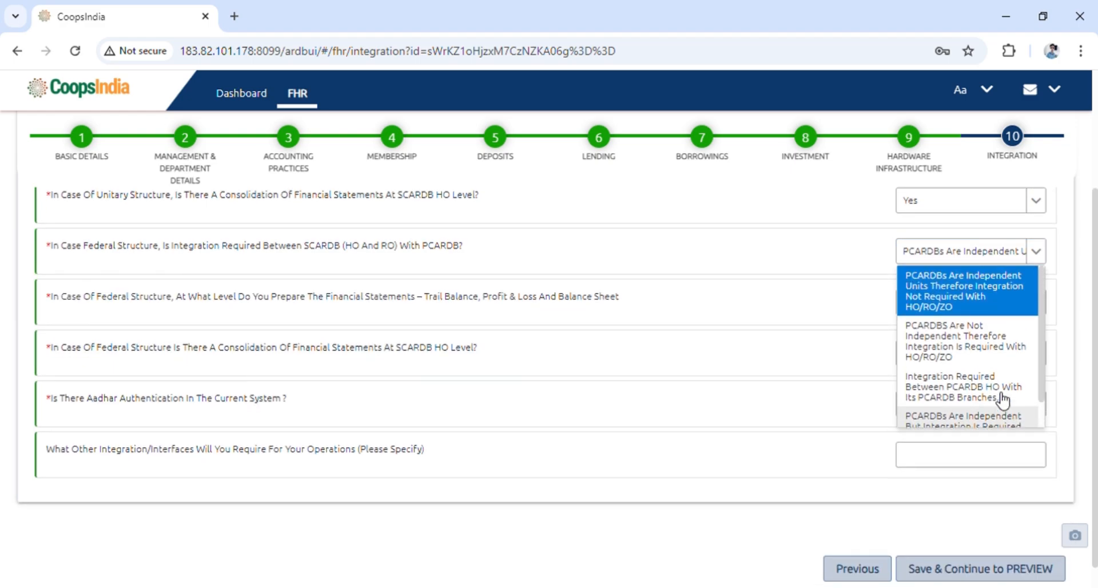
left_click(641, 259)
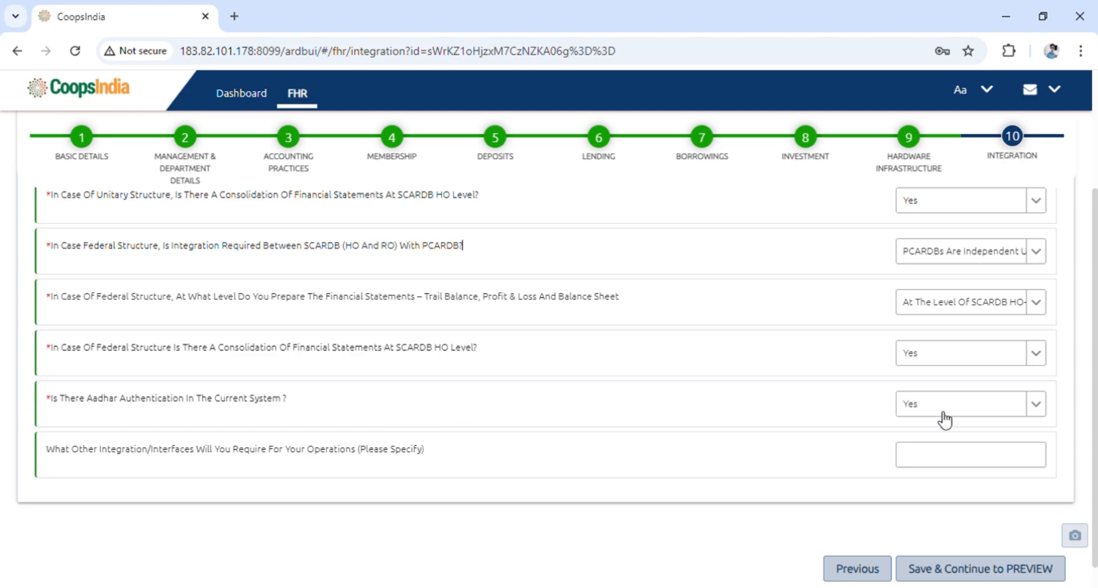
Save the Integration step and continue to the preview summary
scroll(297, 396, "down", 1)
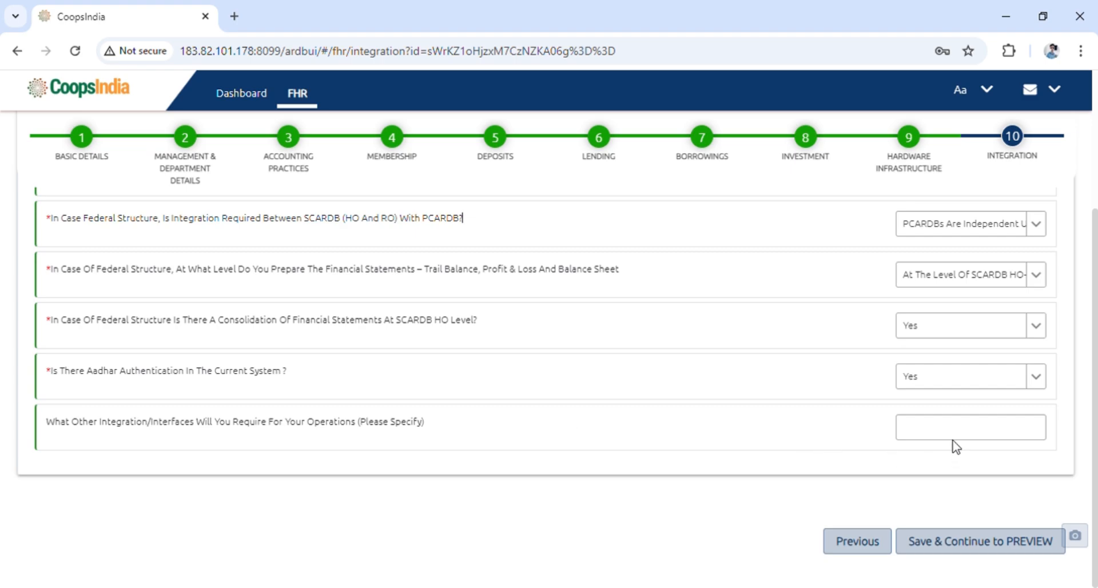
left_click(992, 435)
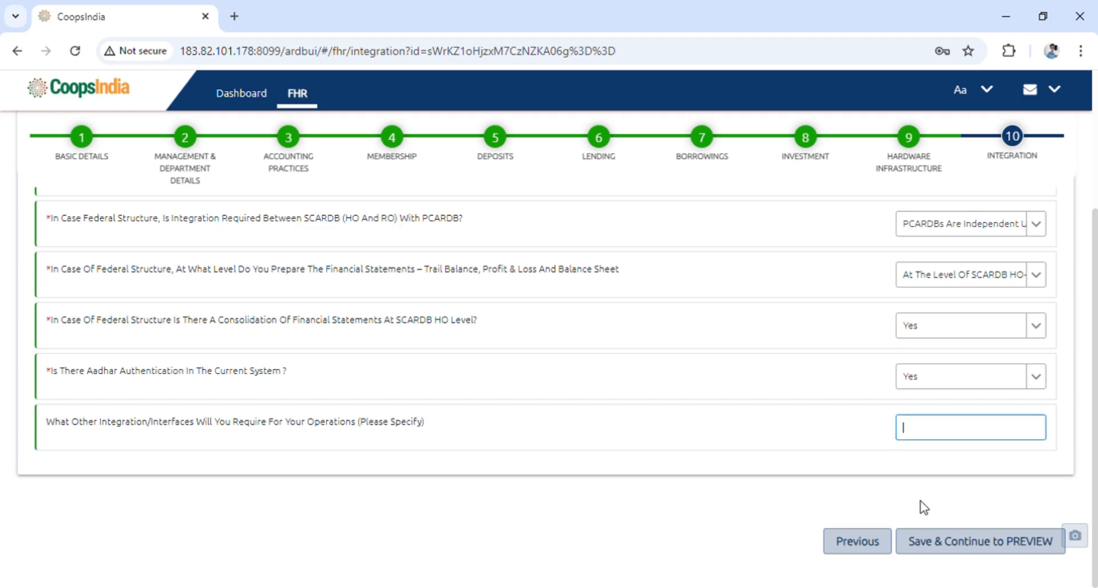
left_click(1003, 552)
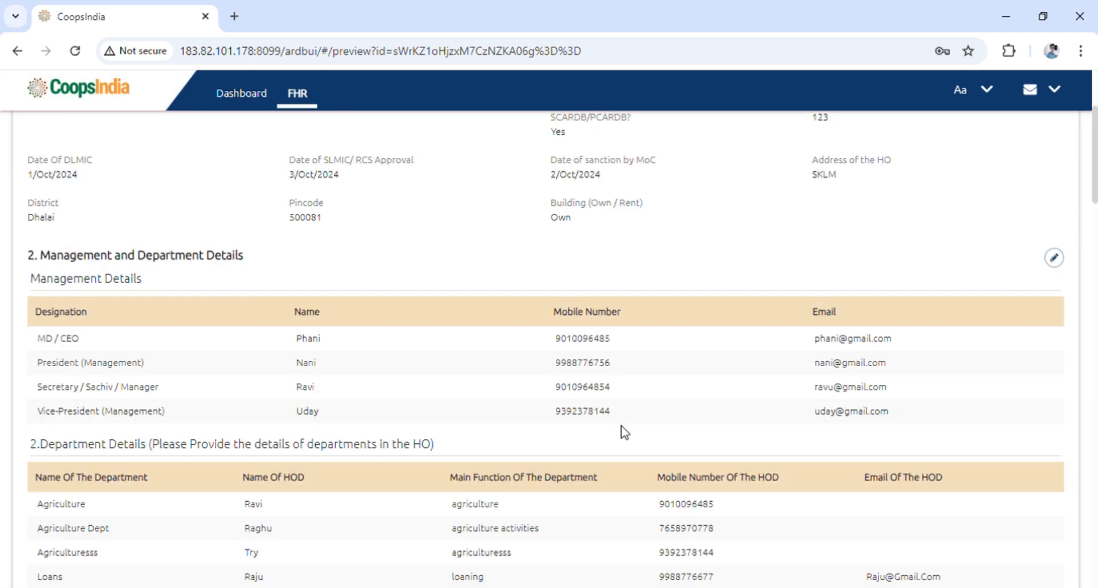
Scroll through the preview summary to review every section from Basic Details to Integration/Interfaces Required
scroll(436, 406, "up", 4)
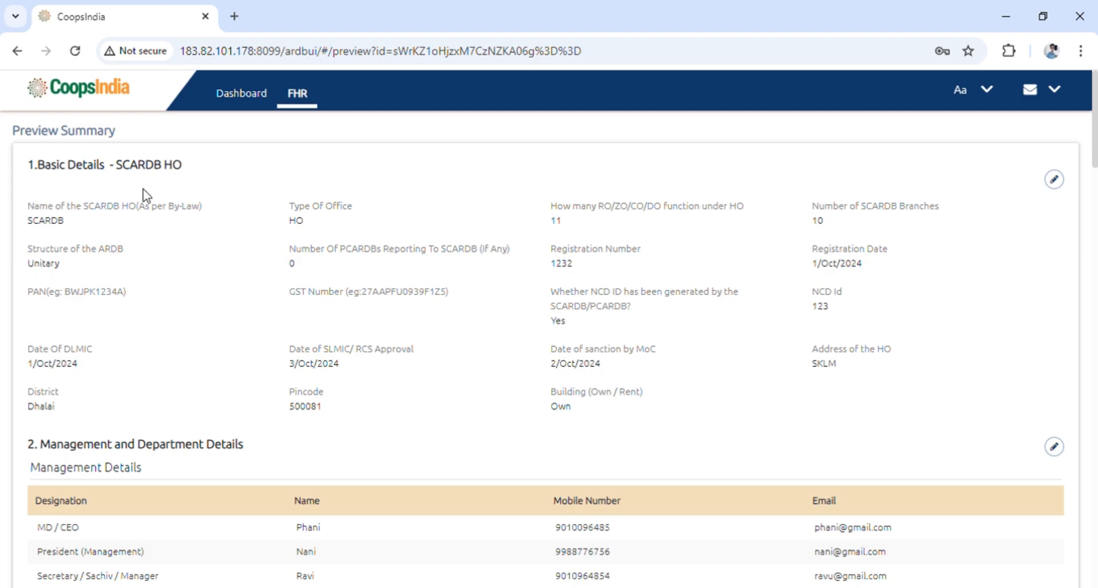
scroll(7, 443, "down", 7)
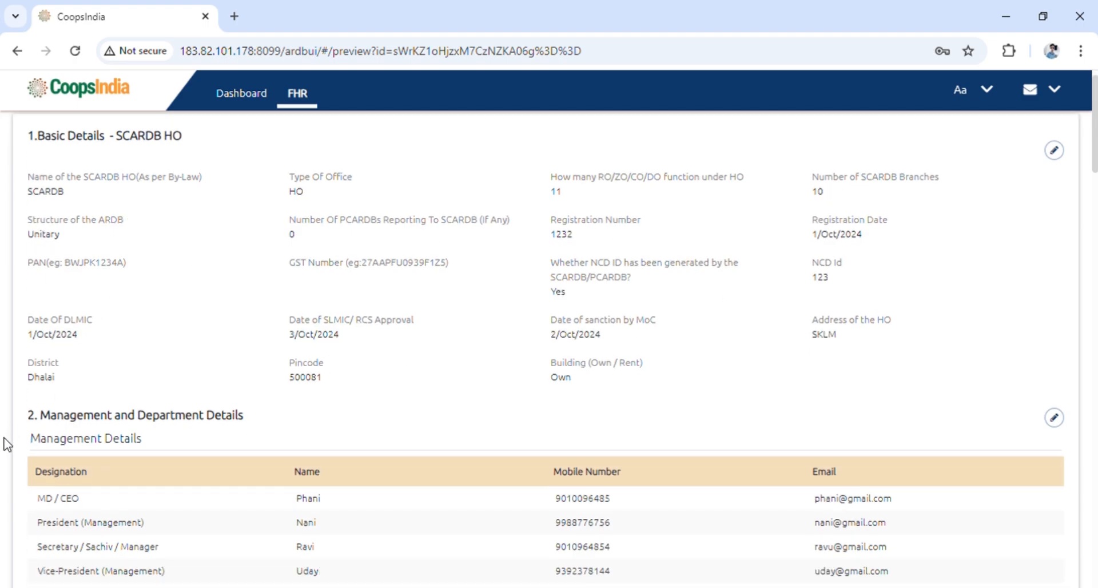
scroll(94, 353, "down", 6)
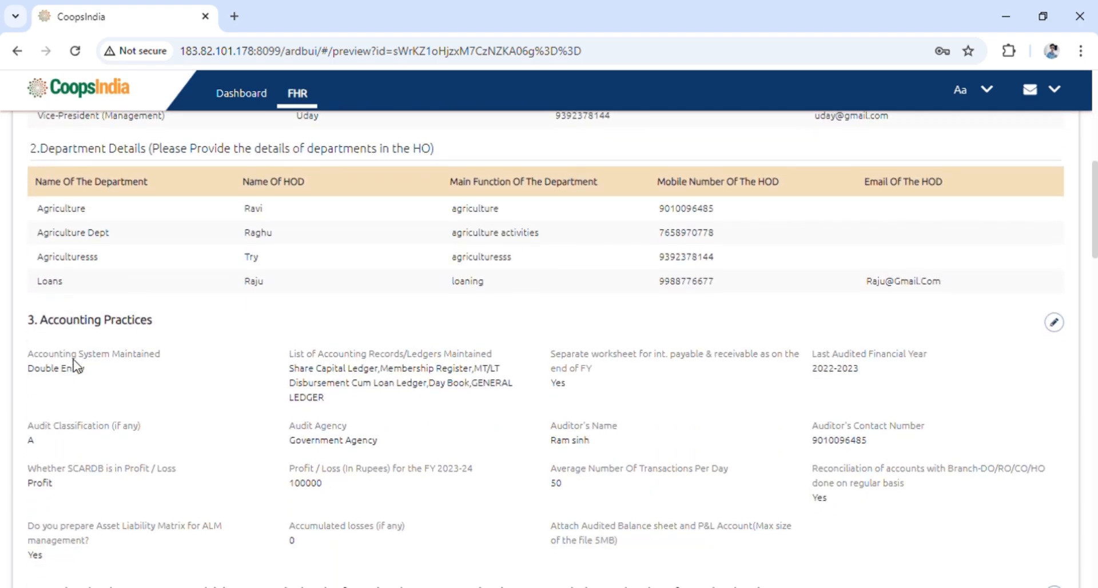
scroll(118, 389, "down", 7)
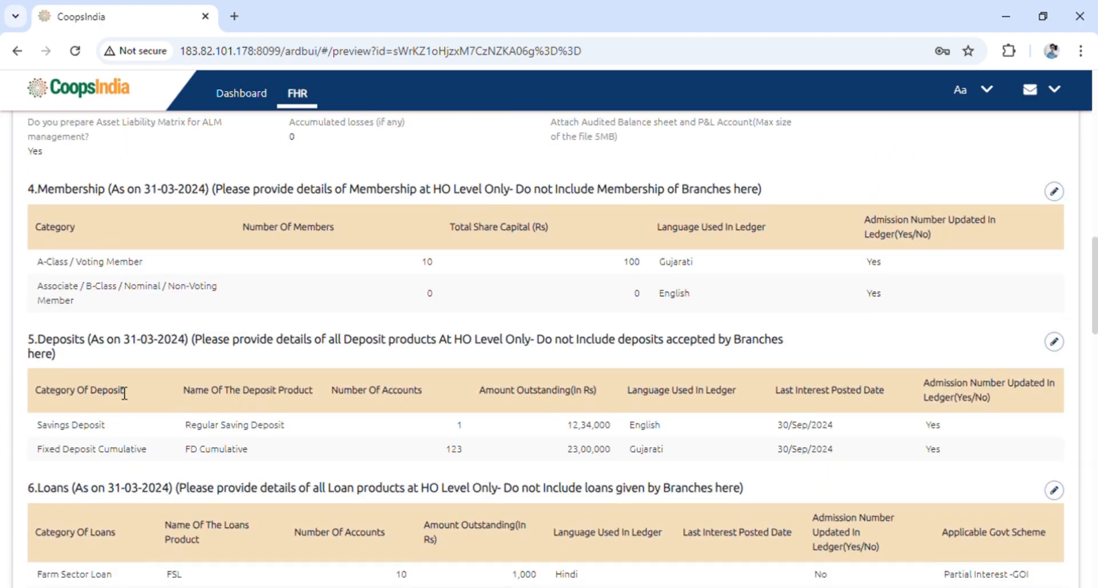
scroll(116, 376, "down", 5)
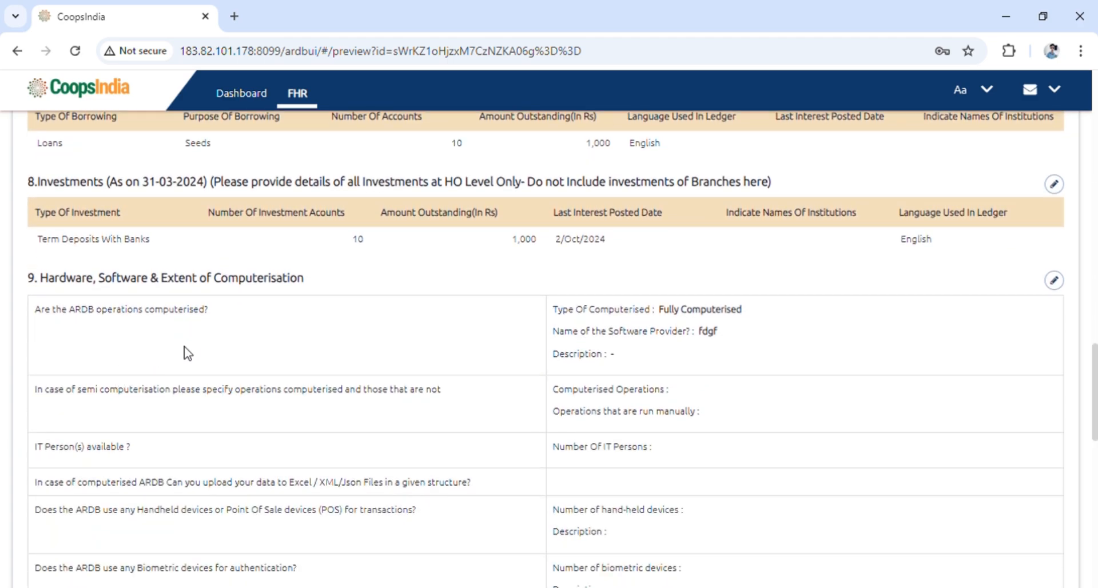
scroll(183, 350, "down", 10)
scroll(184, 354, "down", 5)
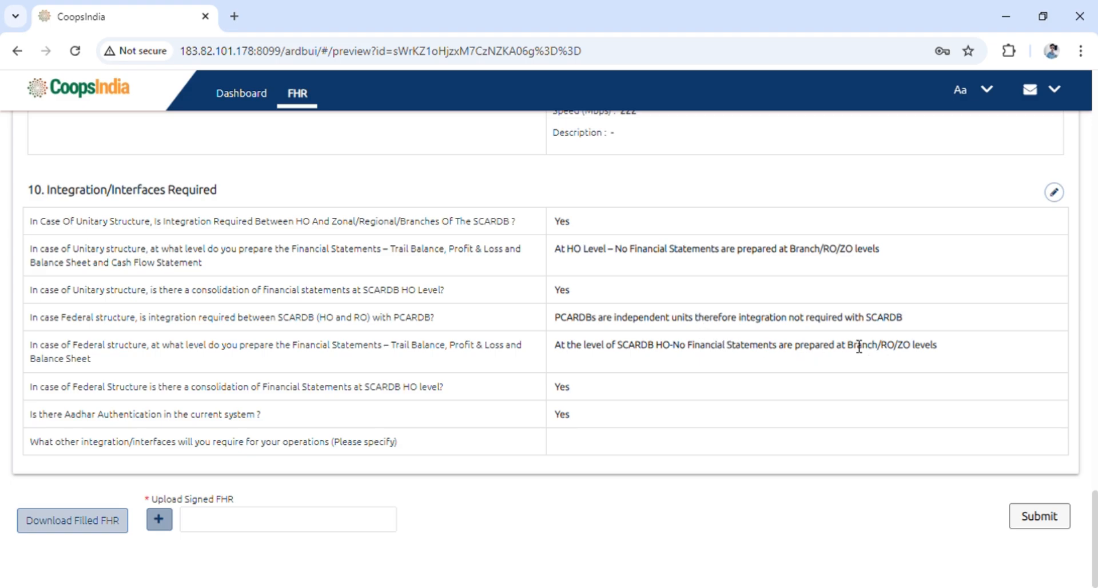
scroll(857, 345, "up", 1)
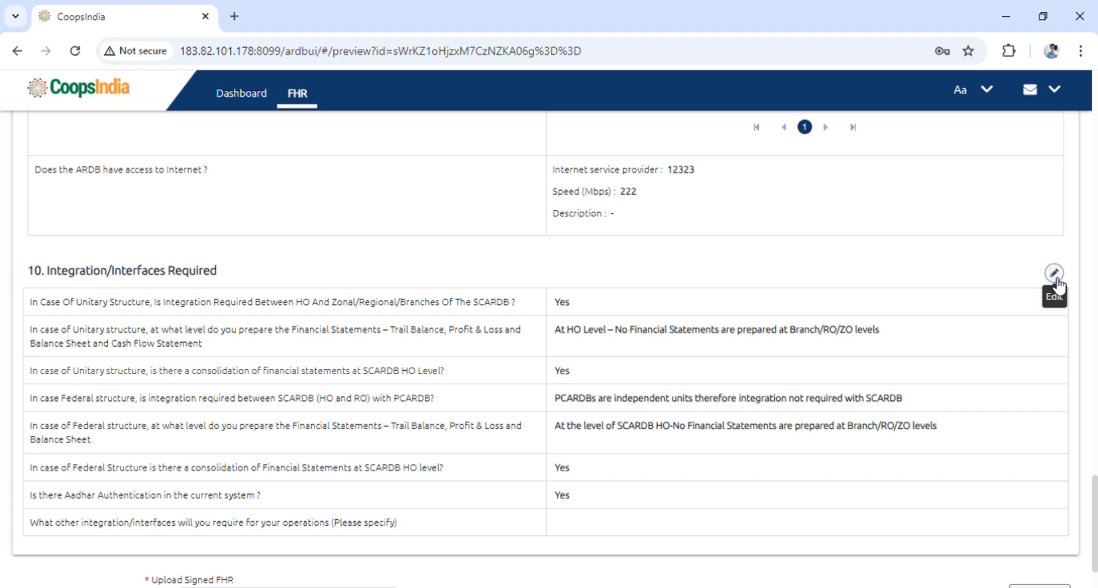
scroll(726, 312, "down", 1)
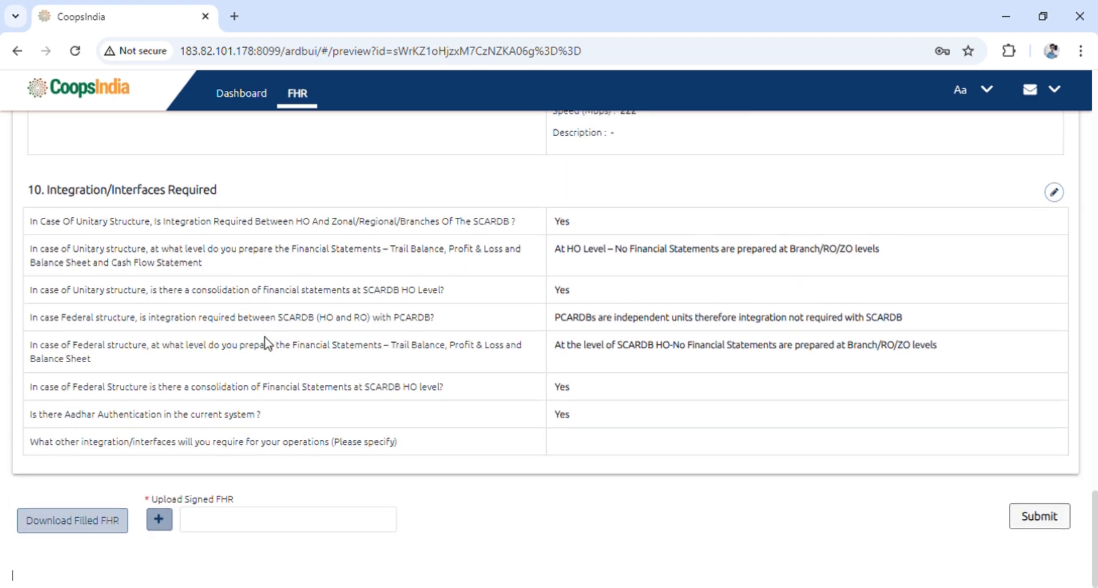
scroll(266, 343, "up", 5)
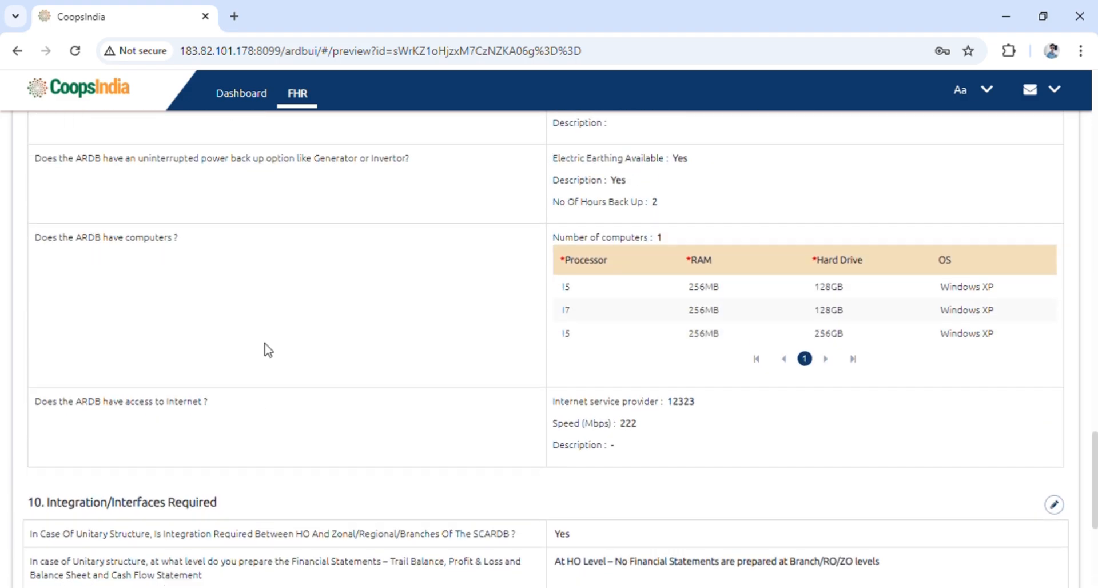
scroll(265, 349, "down", 5)
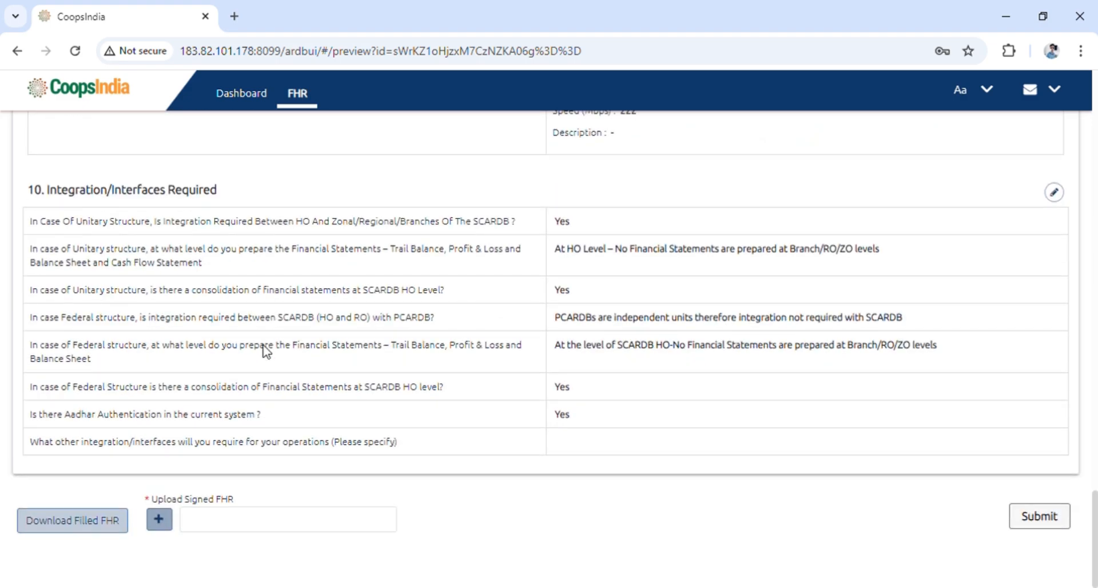
Download the filled FHR from the preview page
left_click(66, 530)
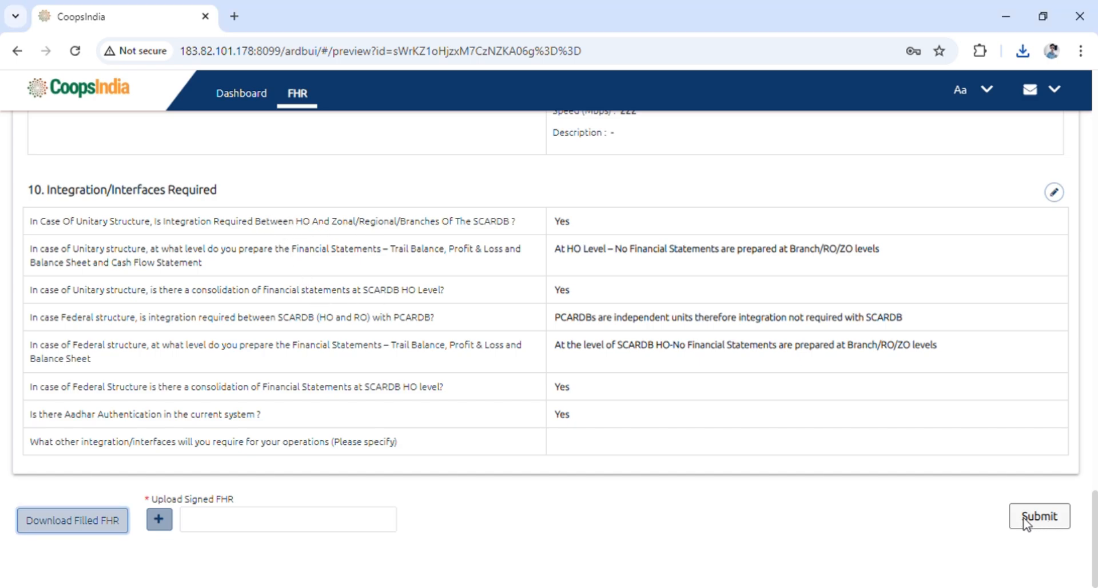
scroll(889, 513, "up", 1)
scroll(973, 541, "down", 1)
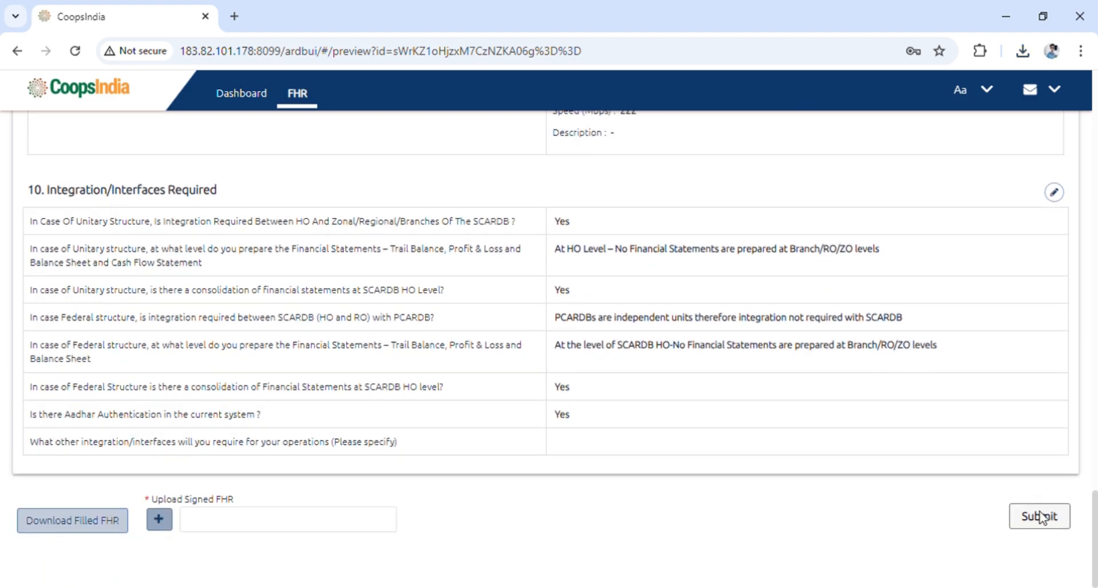
Open the Dashboard and browse each FHR section tab, from Basic Details through Integration/Interfaces Required and back
left_click(235, 99)
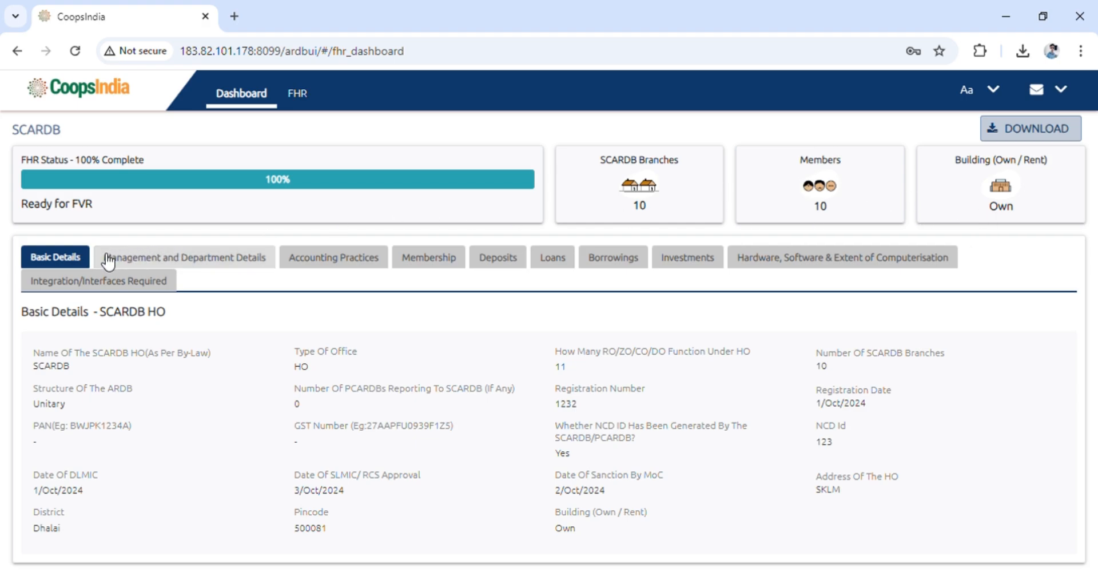
left_click(183, 264)
left_click(352, 261)
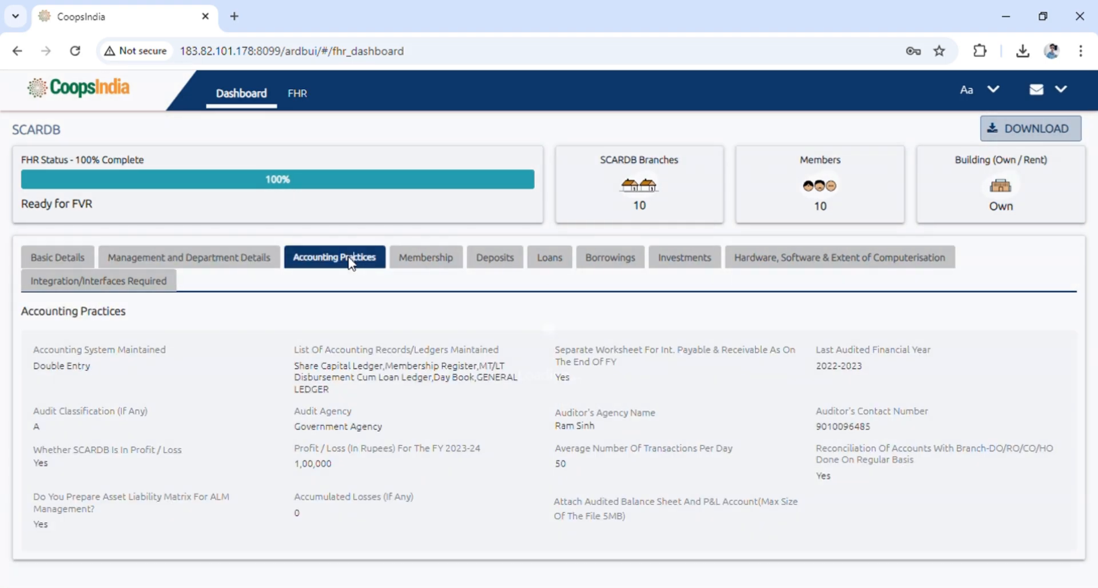
left_click(438, 264)
left_click(510, 264)
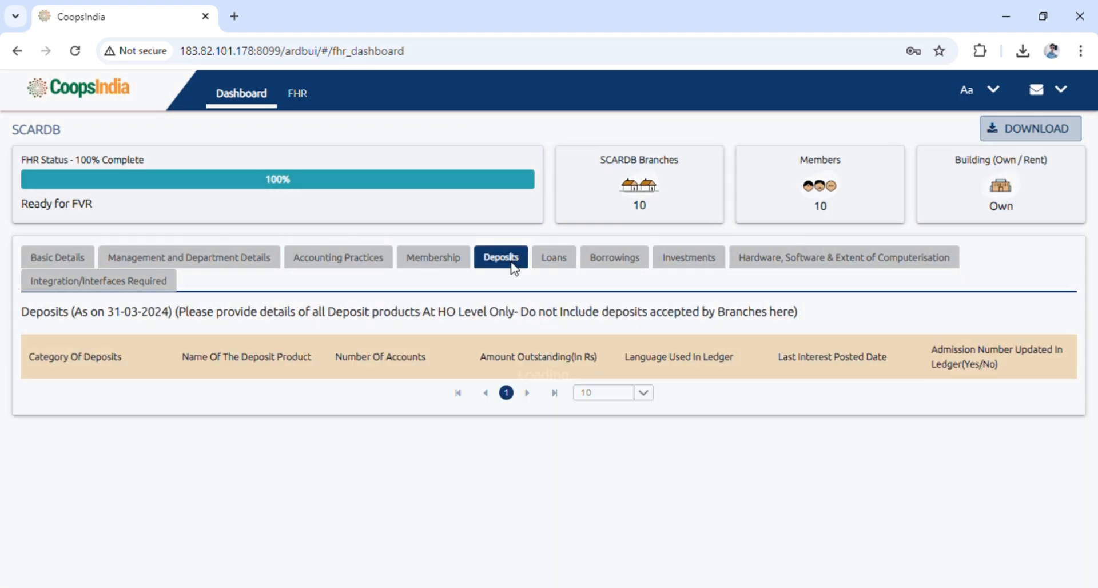
left_click(562, 266)
left_click(605, 270)
left_click(696, 269)
left_click(808, 266)
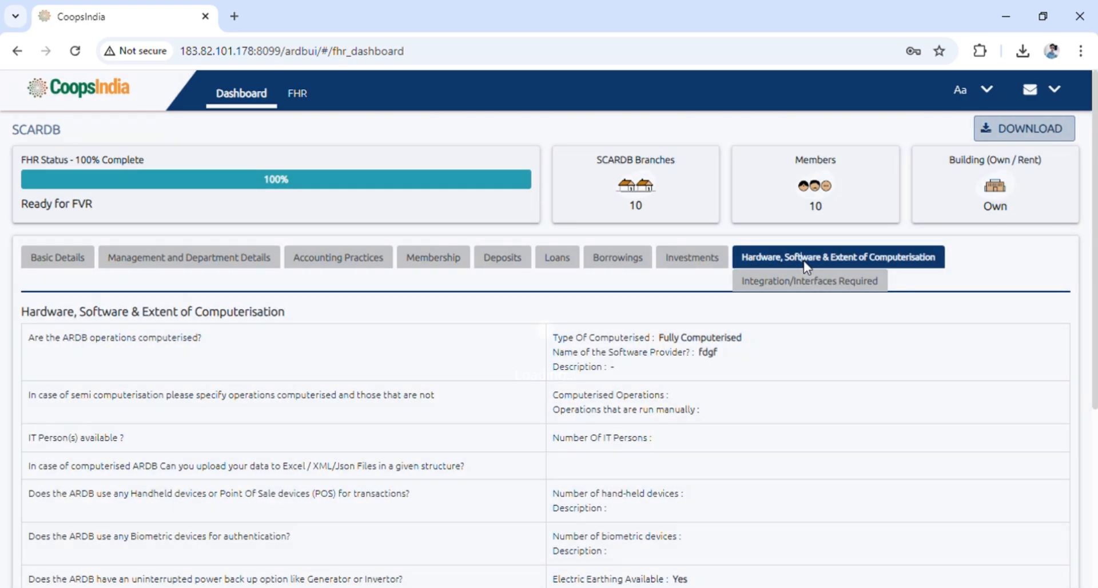
left_click(780, 281)
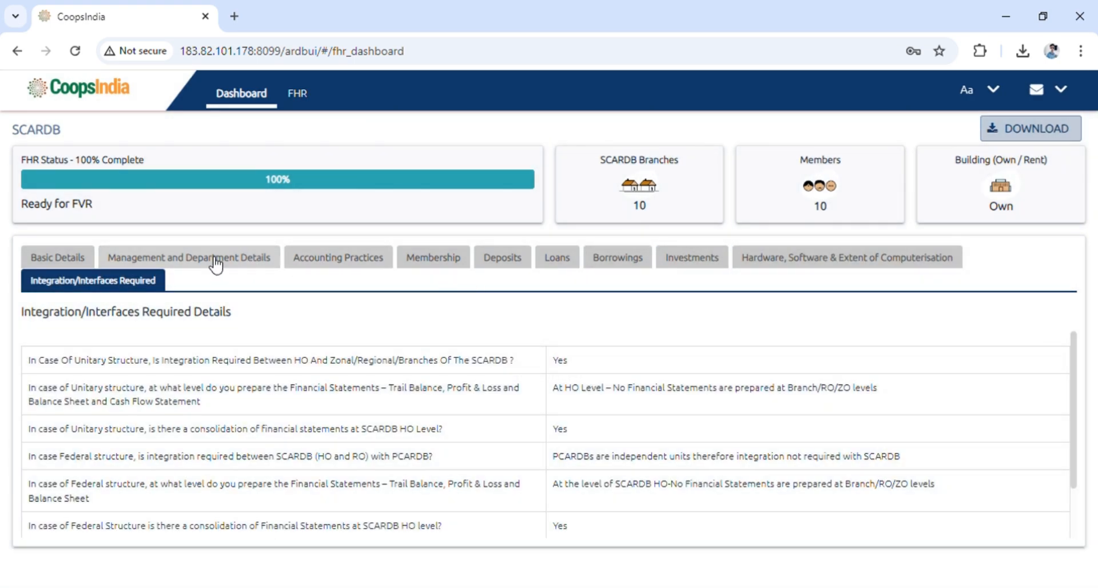
left_click(94, 264)
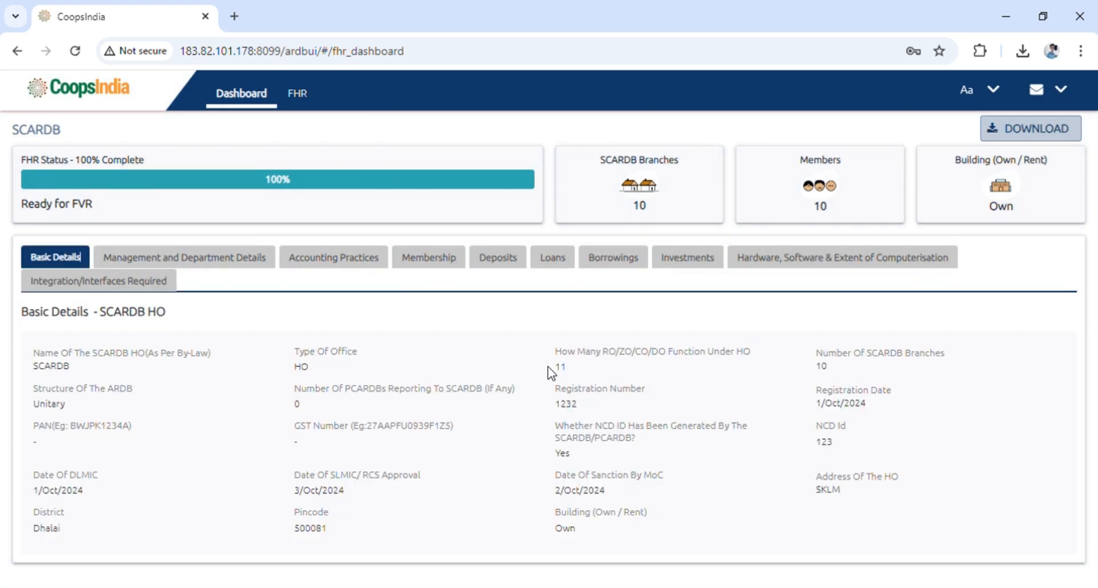